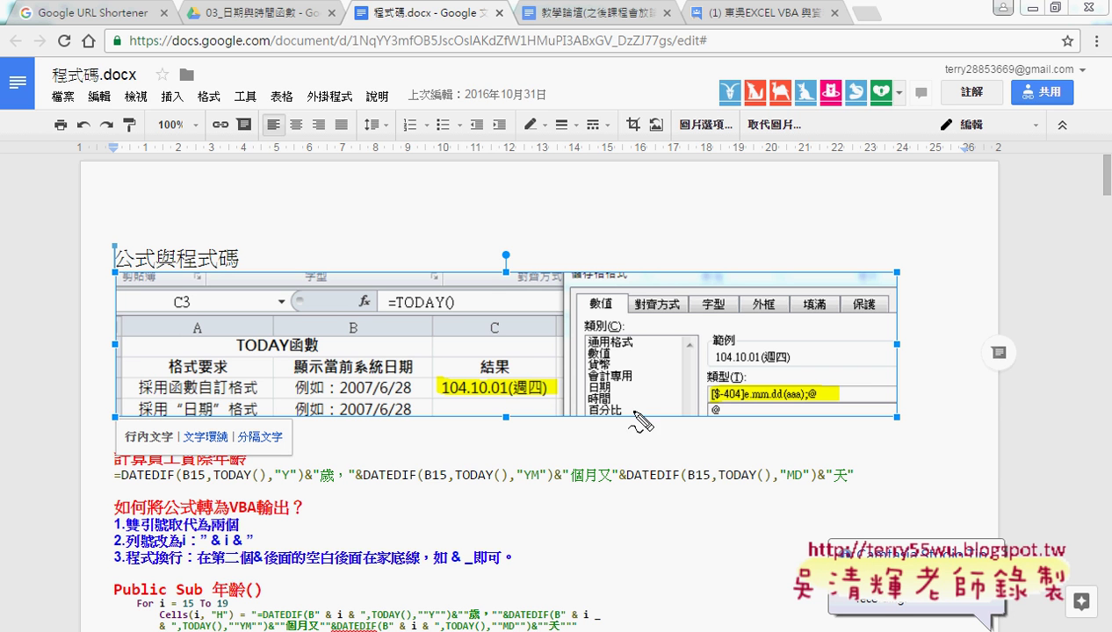
Annotate the custom date format code and year 104, clear the ink, then minimize the browser
{"action": "mouse_move", "coordinate": [700, 376]}
{"action": "left_mouse_down"}
{"action": "mouse_move", "coordinate": [702, 405]}
{"action": "mouse_move", "coordinate": [700, 383]}
{"action": "left_mouse_up"}
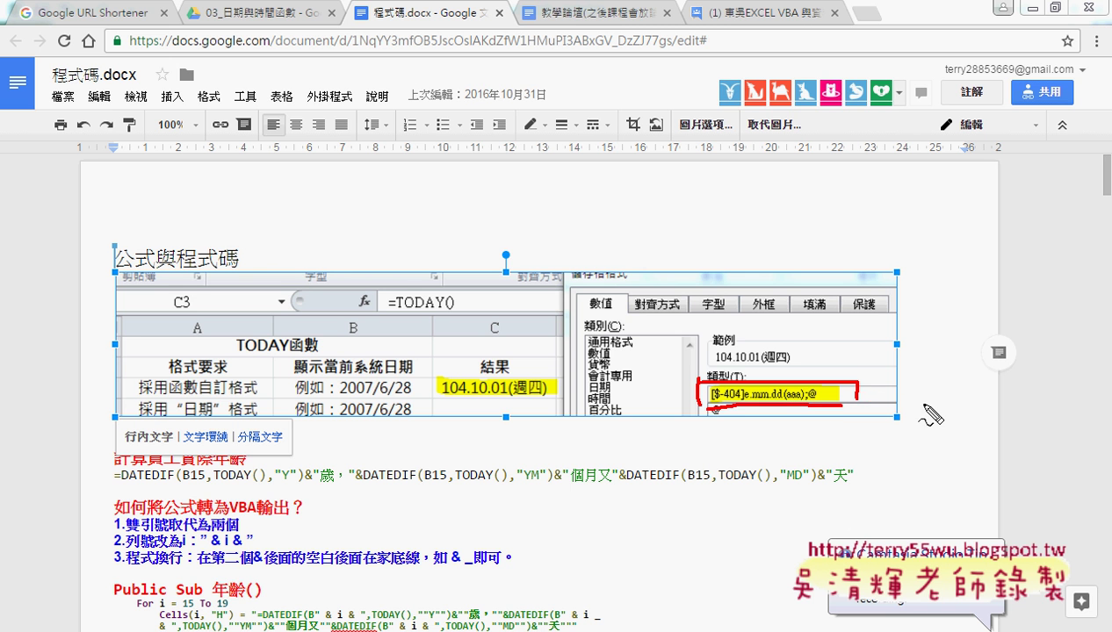
{"action": "mouse_move", "coordinate": [935, 407]}
{"action": "left_mouse_down"}
{"action": "mouse_move", "coordinate": [850, 397]}
{"action": "mouse_move", "coordinate": [878, 410]}
{"action": "left_mouse_up"}
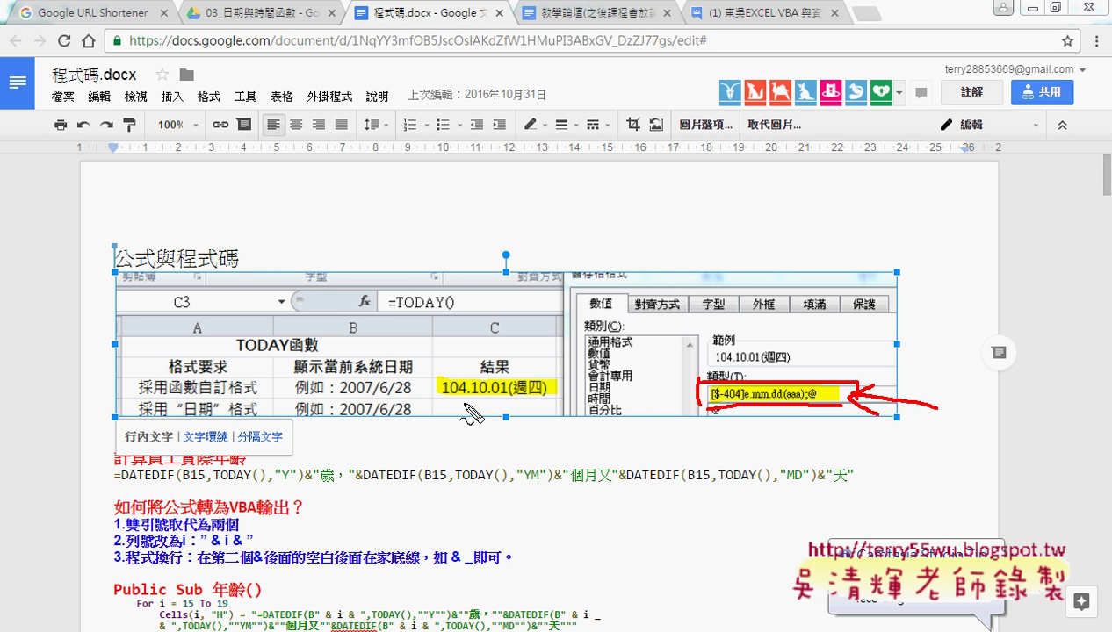
{"action": "left_click_drag", "start_coordinate": [458, 398], "coordinate": [471, 398]}
{"action": "key", "text": "Escape"}
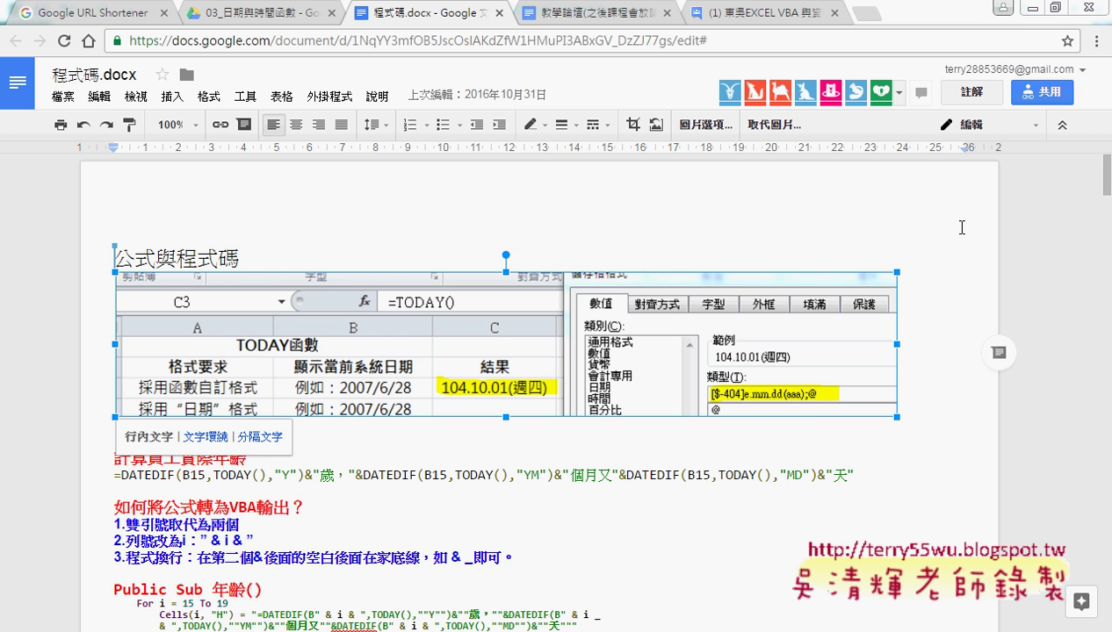
{"action": "left_click", "coordinate": [1029, 12]}
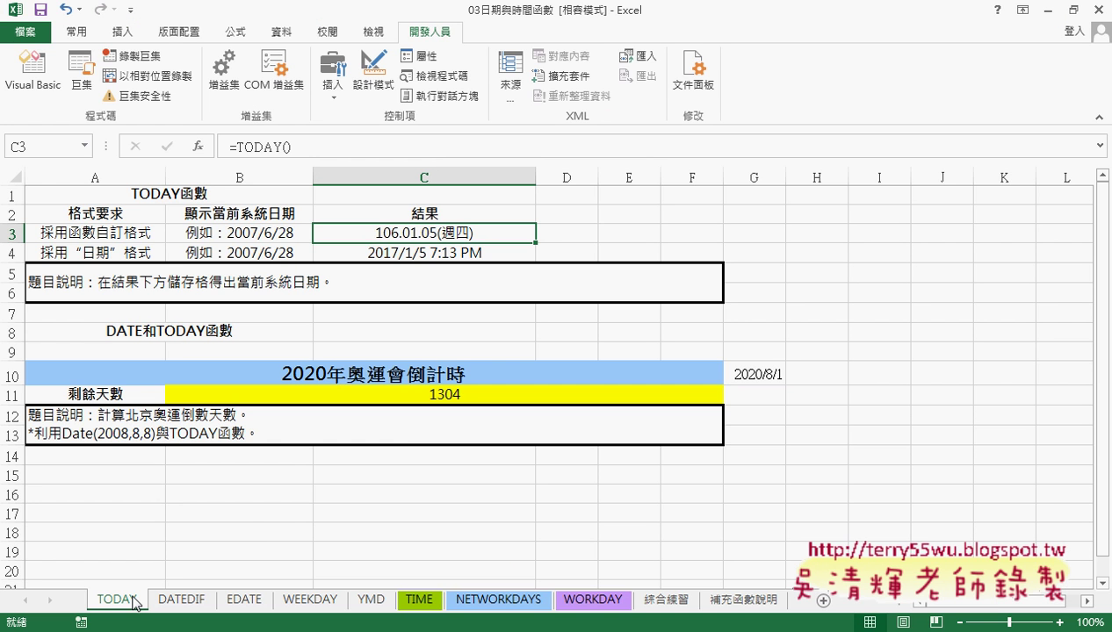
Check B11's =G10-C3 countdown of 1304 days, then go to the DATEDIF sheet
{"action": "left_click", "coordinate": [448, 393]}
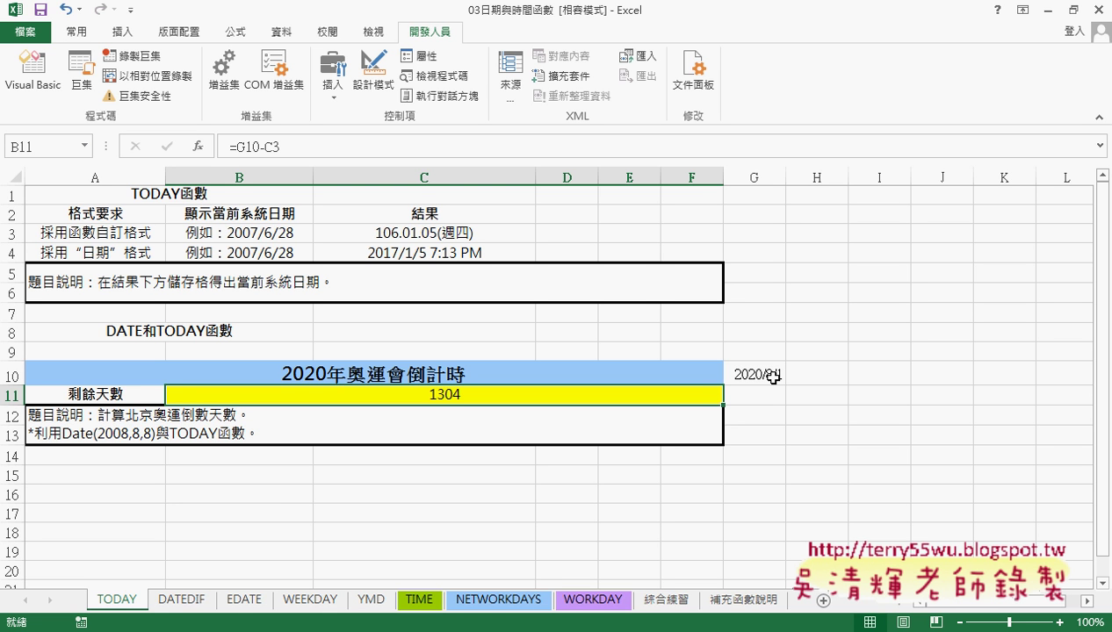
{"action": "left_click", "coordinate": [182, 601]}
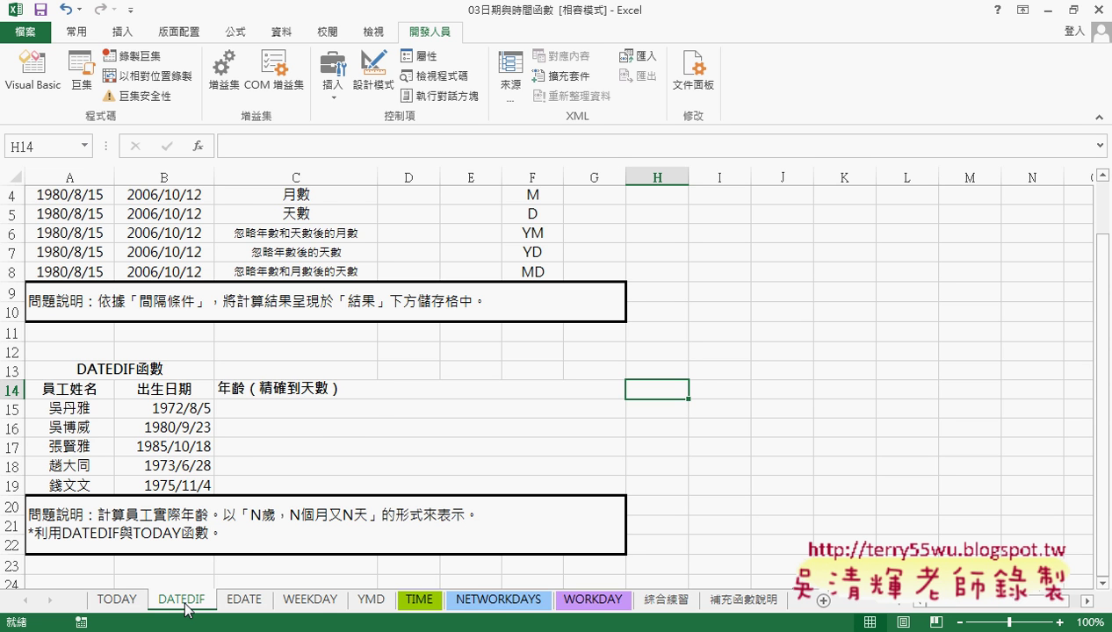
{"action": "scroll", "coordinate": [297, 483], "scroll_direction": "up", "scroll_amount": 1}
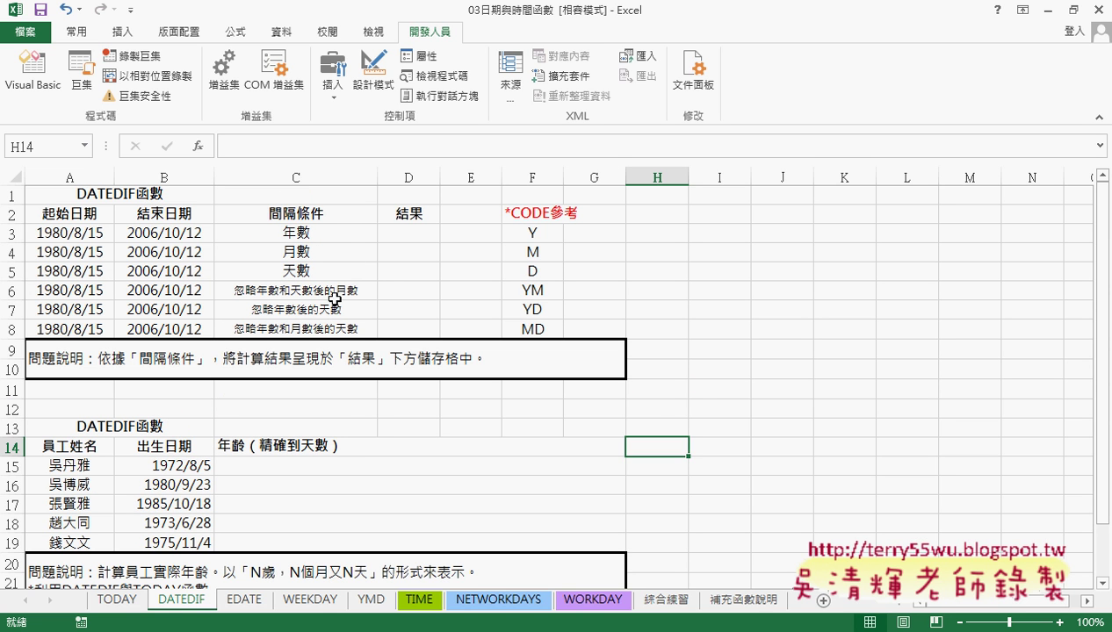
{"action": "left_click", "coordinate": [307, 228]}
{"action": "left_click", "coordinate": [336, 255]}
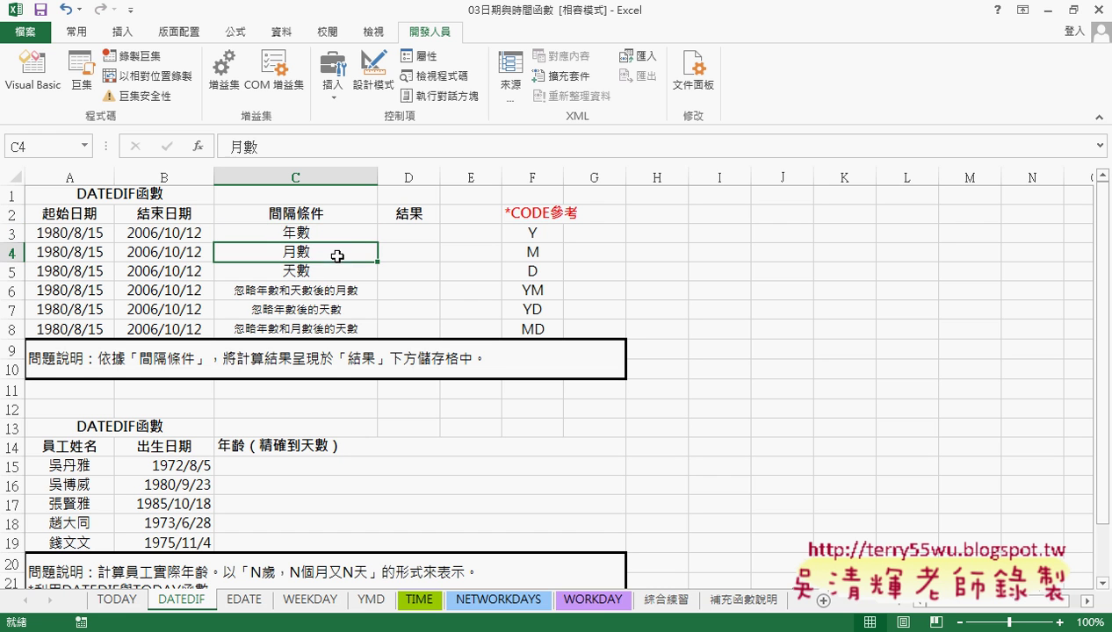
{"action": "left_click", "coordinate": [326, 275]}
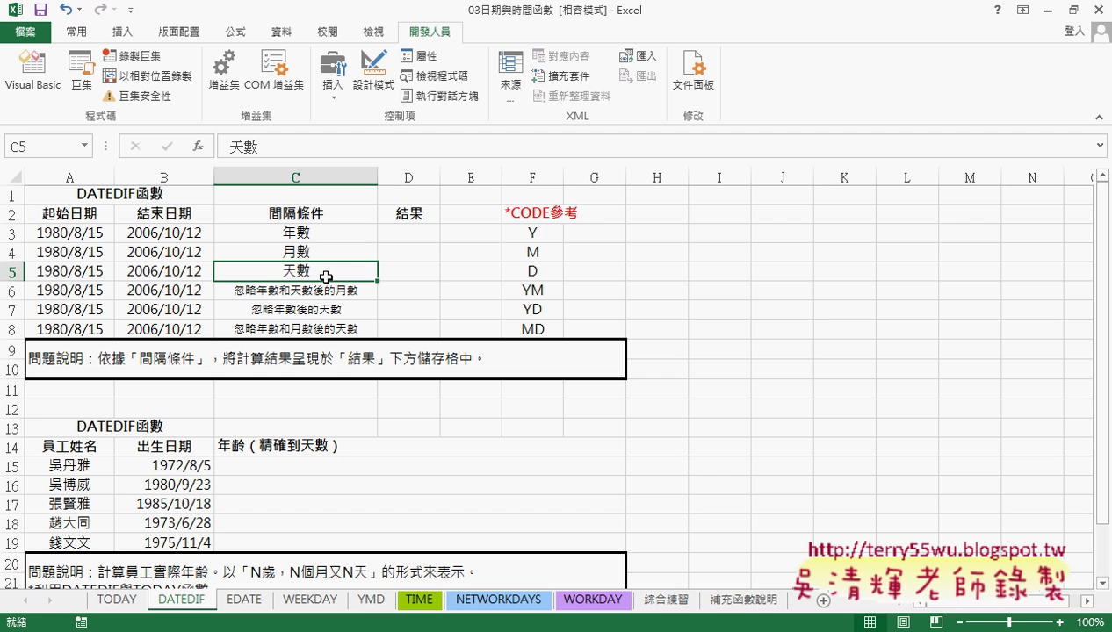
{"action": "left_click_drag", "start_coordinate": [322, 290], "coordinate": [323, 327]}
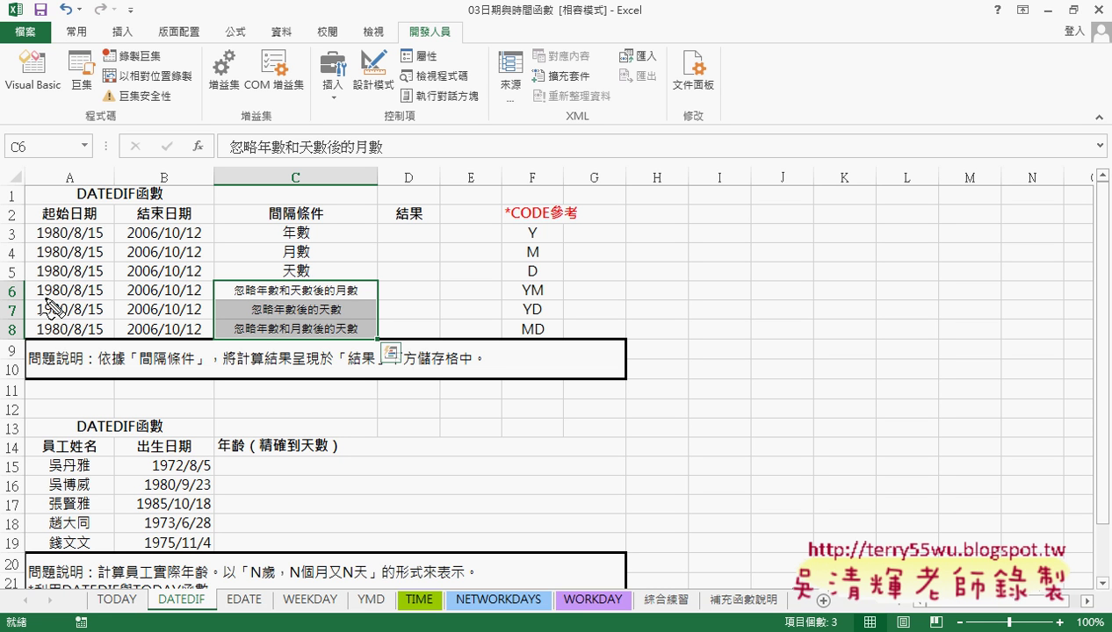
{"action": "left_click_drag", "start_coordinate": [76, 297], "coordinate": [98, 298]}
{"action": "left_click_drag", "start_coordinate": [167, 298], "coordinate": [202, 299]}
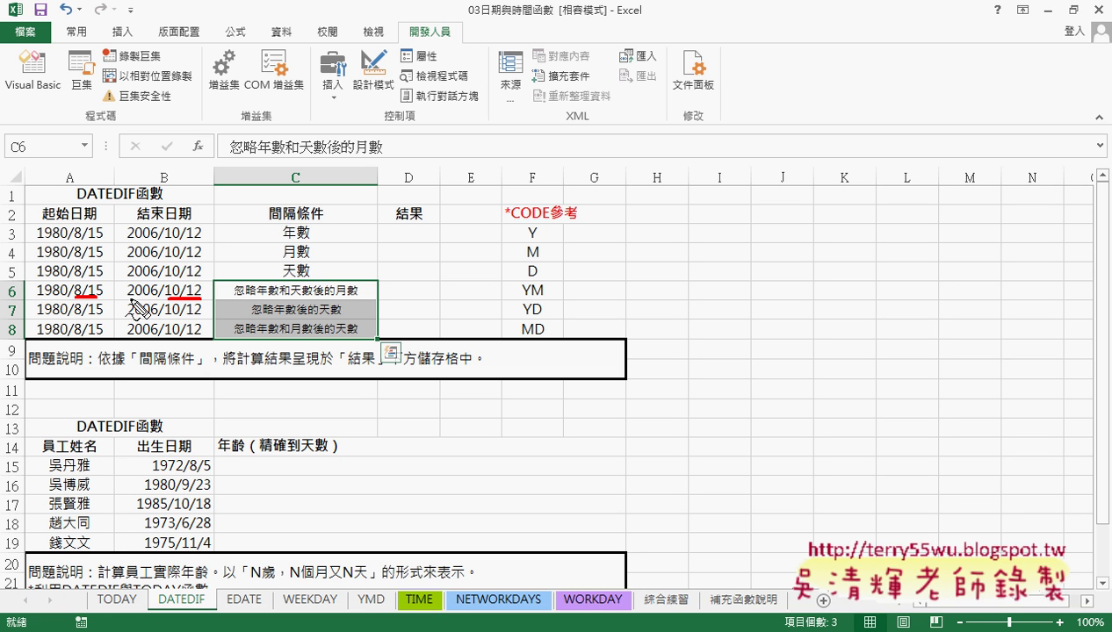
{"action": "left_click_drag", "start_coordinate": [129, 291], "coordinate": [159, 289]}
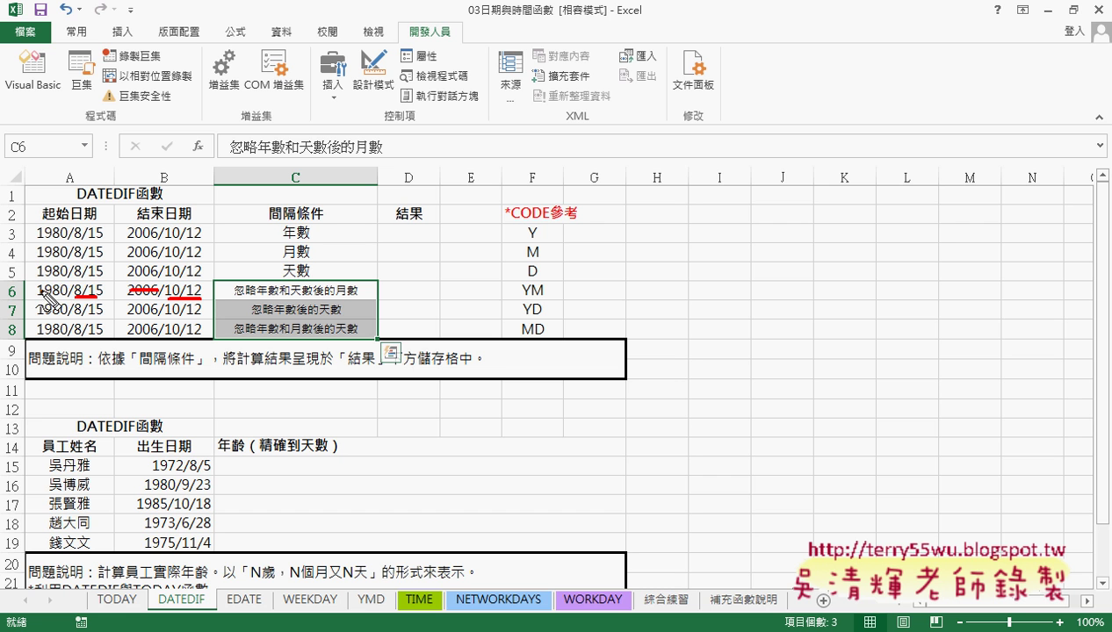
{"action": "left_click_drag", "start_coordinate": [38, 291], "coordinate": [68, 289]}
{"action": "left_click_drag", "start_coordinate": [128, 309], "coordinate": [179, 309]}
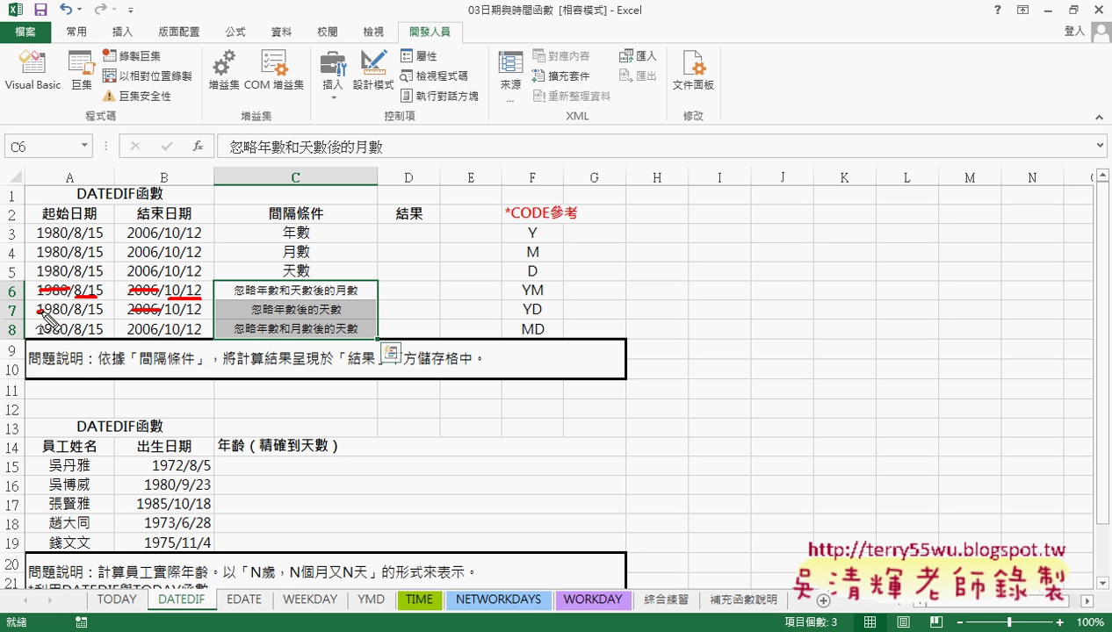
{"action": "mouse_move", "coordinate": [37, 309]}
{"action": "left_mouse_down"}
{"action": "mouse_move", "coordinate": [69, 309]}
{"action": "mouse_move", "coordinate": [69, 330]}
{"action": "mouse_move", "coordinate": [189, 330]}
{"action": "left_mouse_up"}
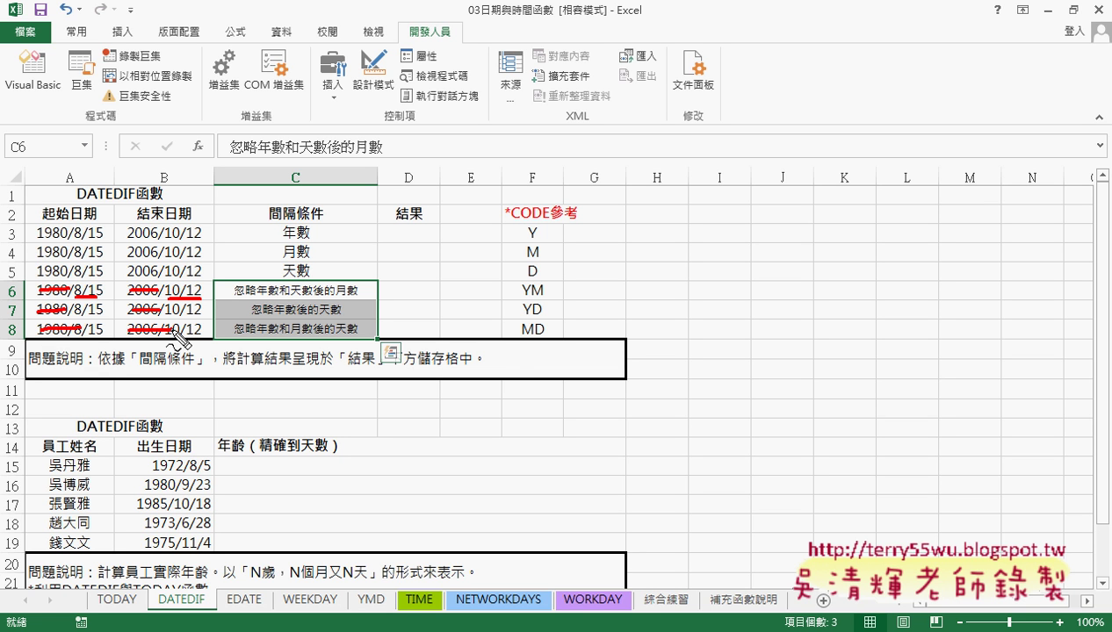
{"action": "left_click_drag", "start_coordinate": [532, 279], "coordinate": [538, 349]}
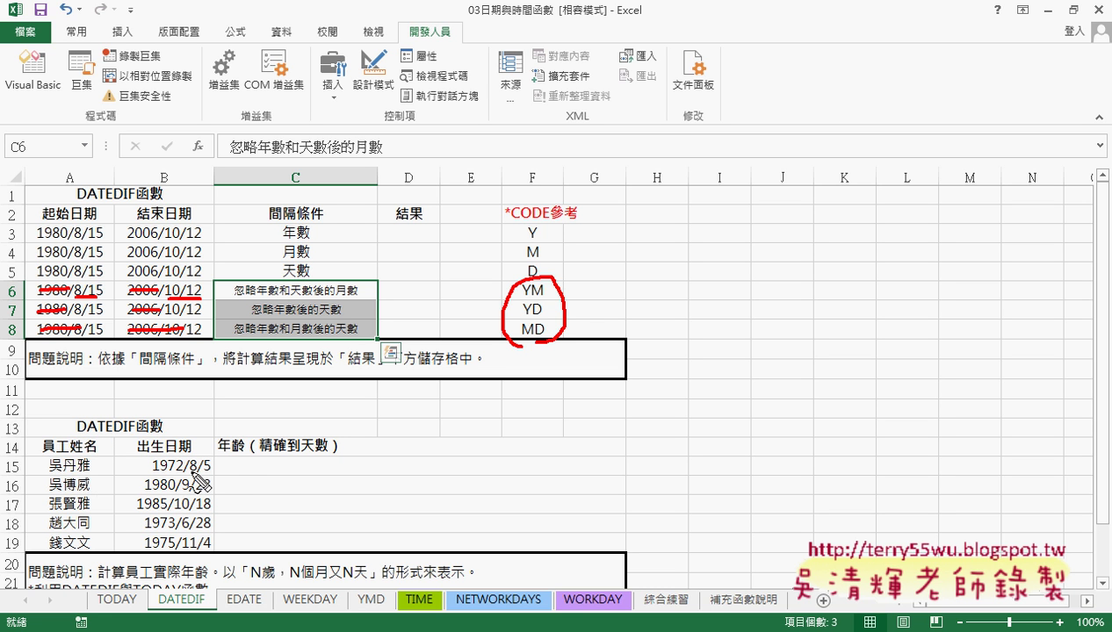
{"action": "left_click_drag", "start_coordinate": [139, 456], "coordinate": [163, 456]}
{"action": "key", "text": "Escape"}
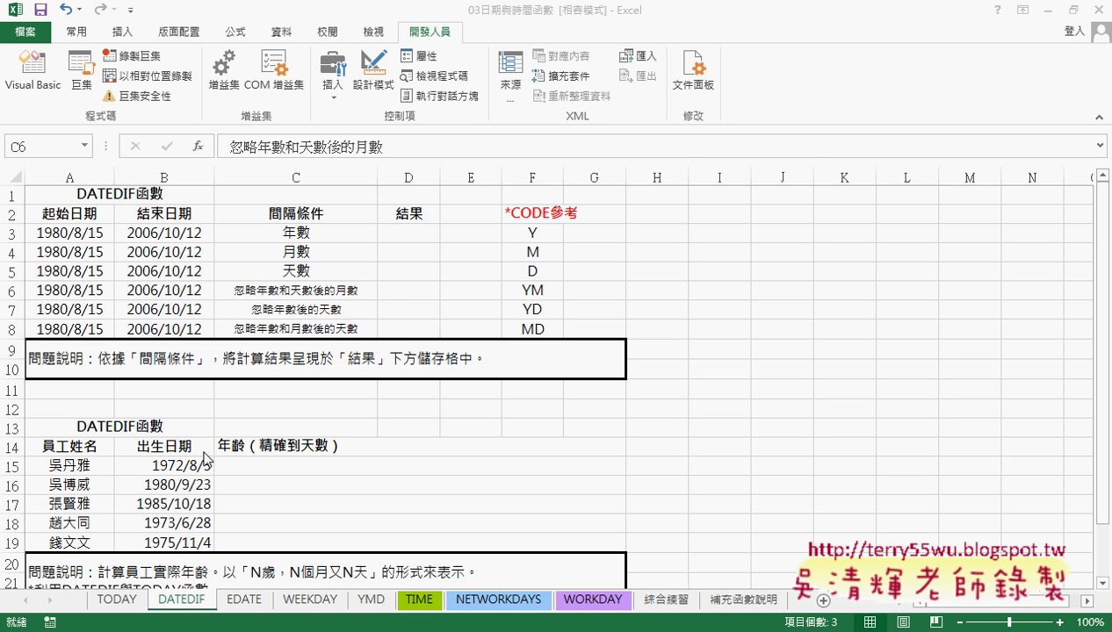
{"action": "left_click", "coordinate": [158, 465]}
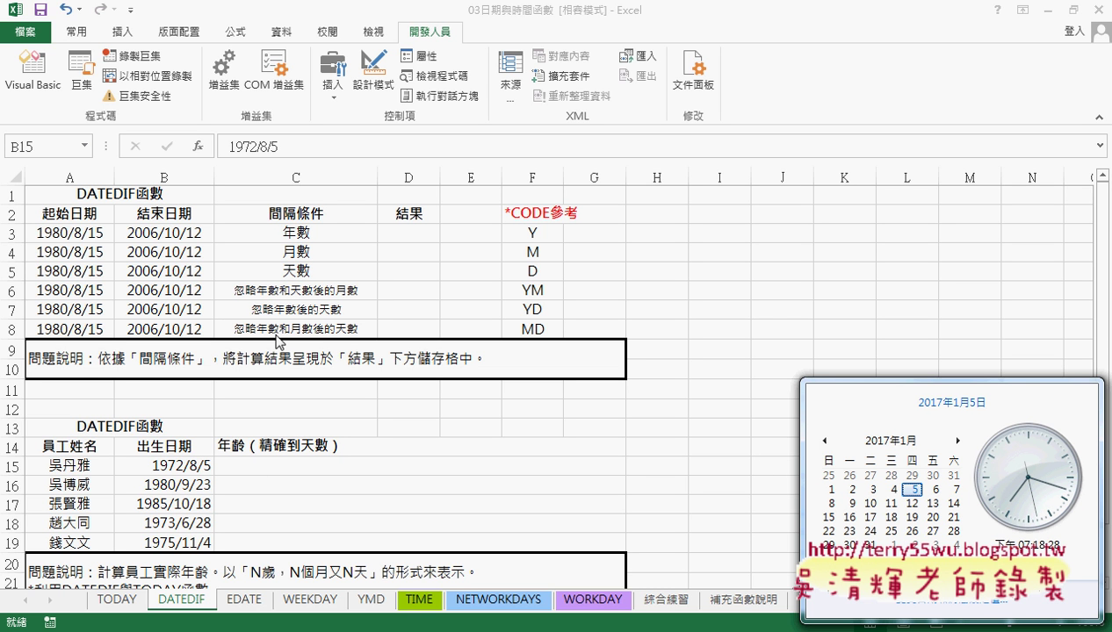
{"action": "left_click", "coordinate": [250, 471]}
{"action": "left_click", "coordinate": [288, 460]}
{"action": "scroll", "coordinate": [431, 469], "scroll_direction": "down", "scroll_amount": 1}
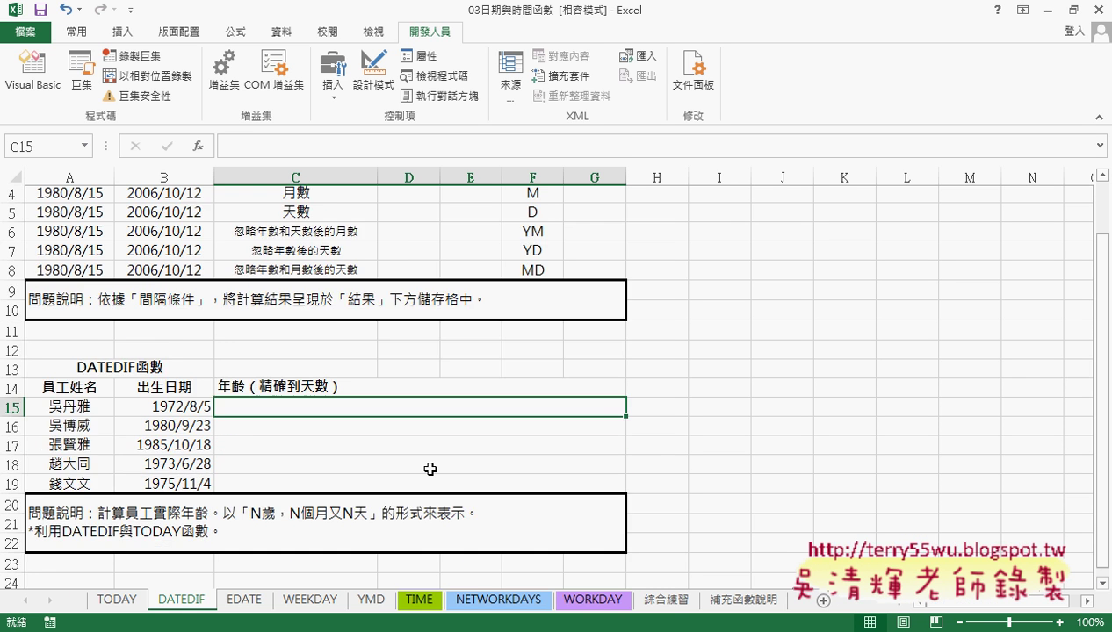
{"action": "scroll", "coordinate": [430, 469], "scroll_direction": "down", "scroll_amount": 1}
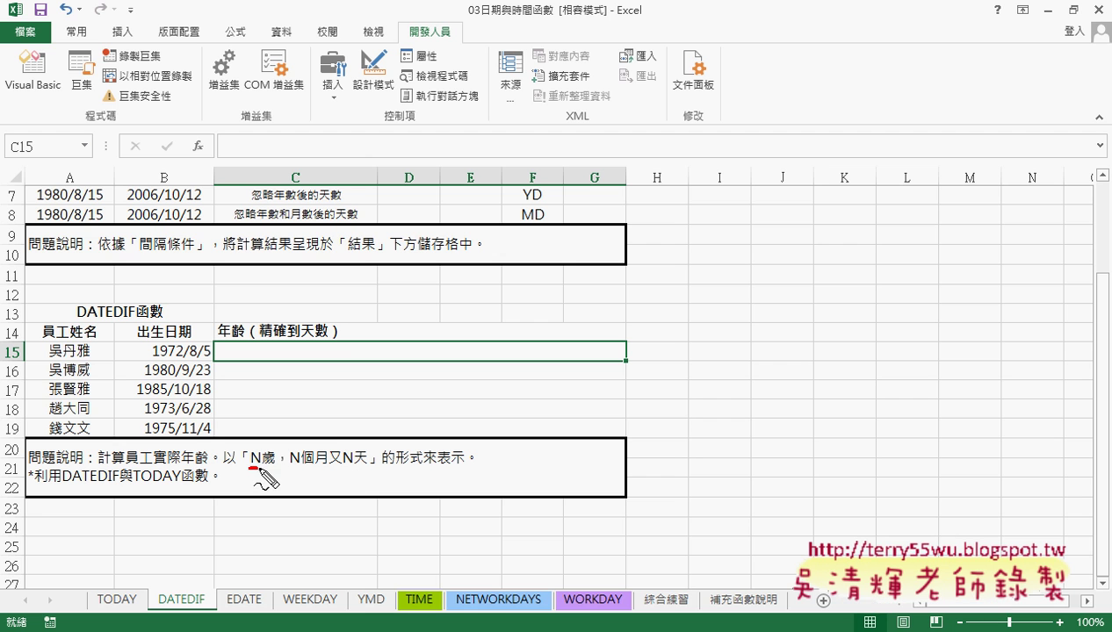
{"action": "mouse_move", "coordinate": [251, 468]}
{"action": "left_mouse_down"}
{"action": "mouse_move", "coordinate": [368, 468]}
{"action": "mouse_move", "coordinate": [343, 377]}
{"action": "mouse_move", "coordinate": [327, 380]}
{"action": "mouse_move", "coordinate": [369, 379]}
{"action": "left_mouse_up"}
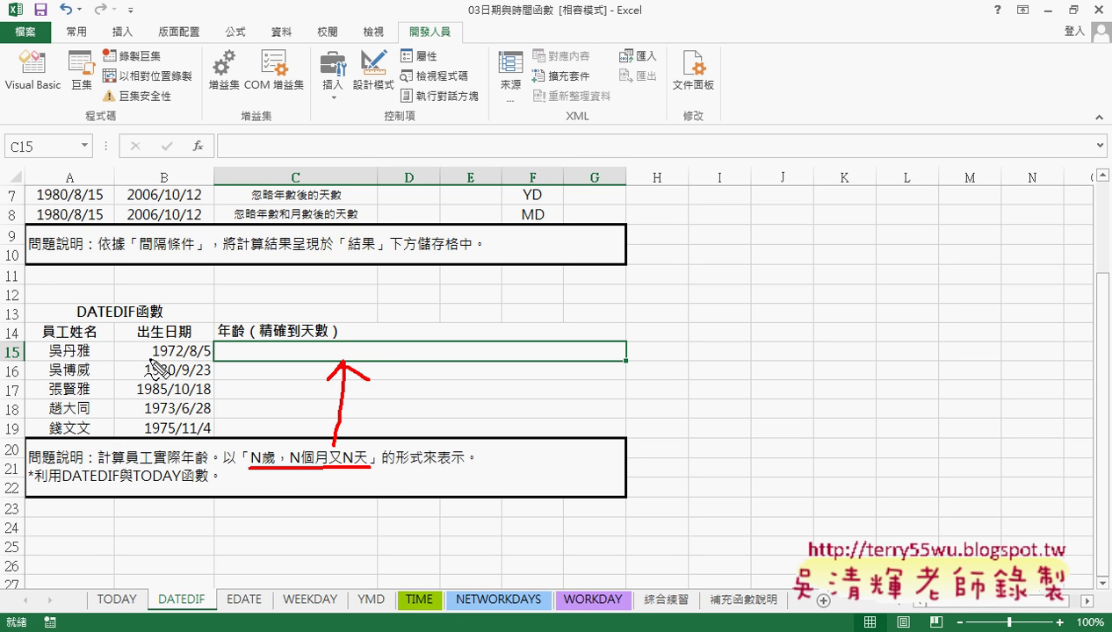
{"action": "left_click_drag", "start_coordinate": [144, 353], "coordinate": [176, 362]}
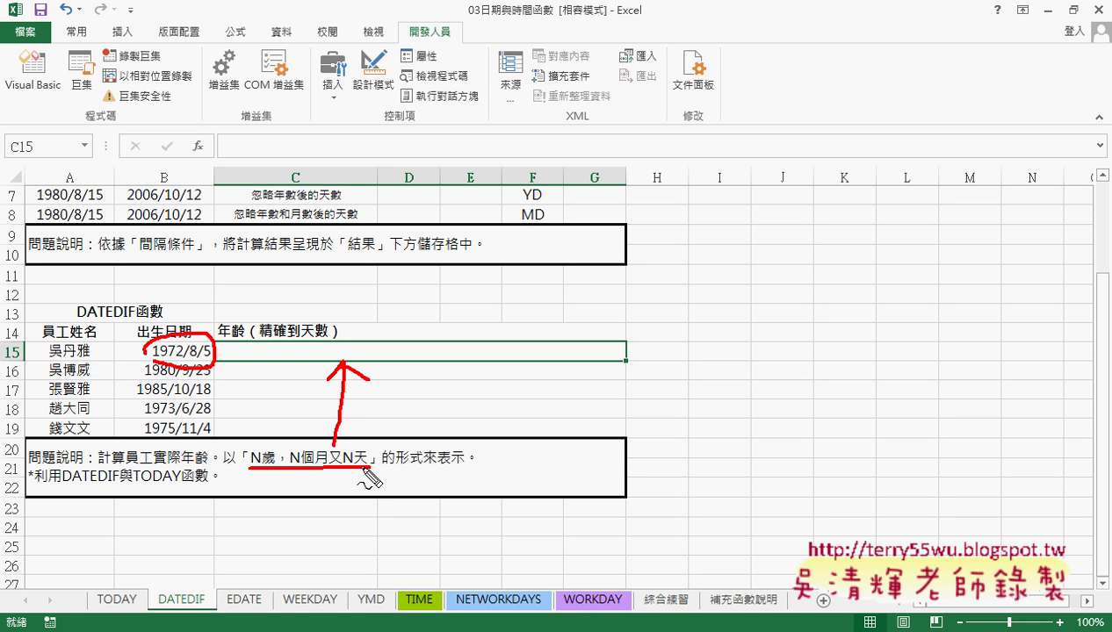
{"action": "key", "text": "Escape"}
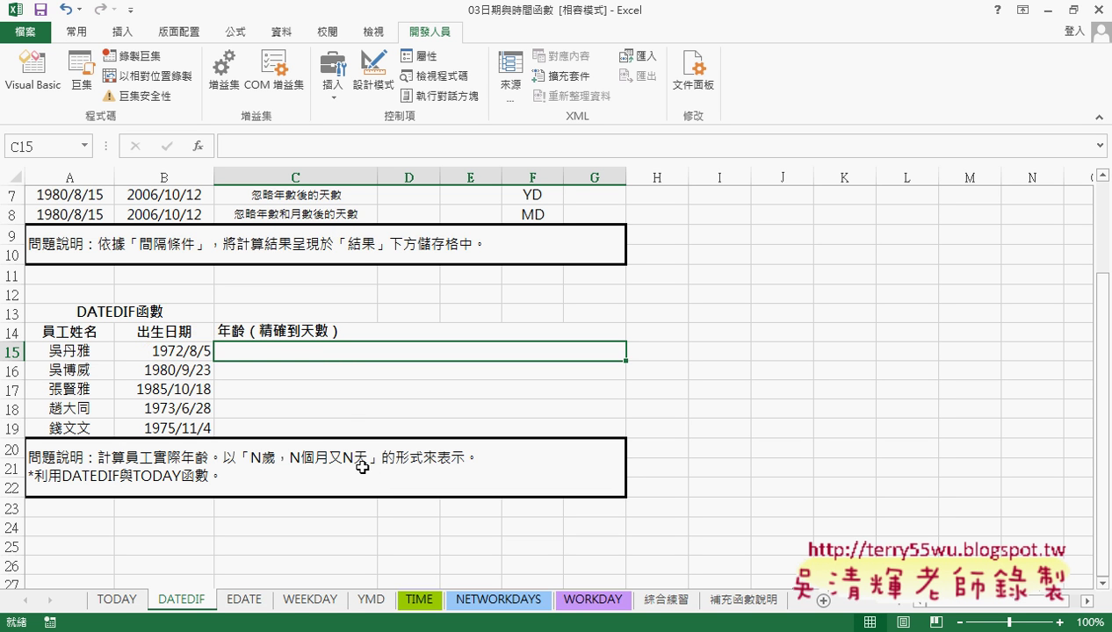
{"action": "scroll", "coordinate": [362, 467], "scroll_direction": "up", "scroll_amount": 2}
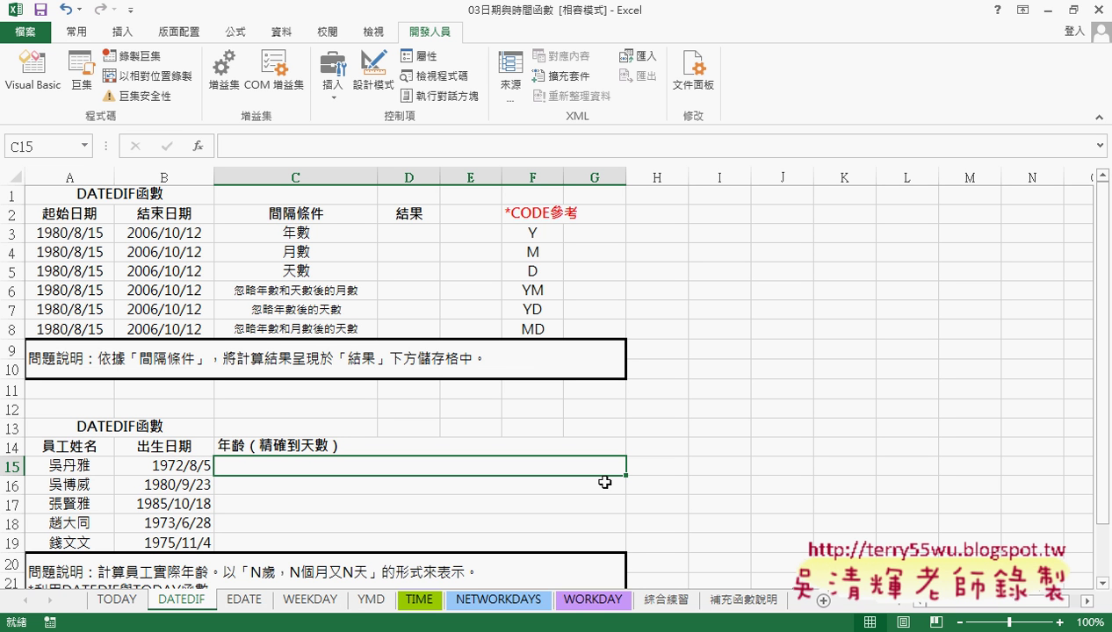
{"action": "left_click", "coordinate": [409, 232]}
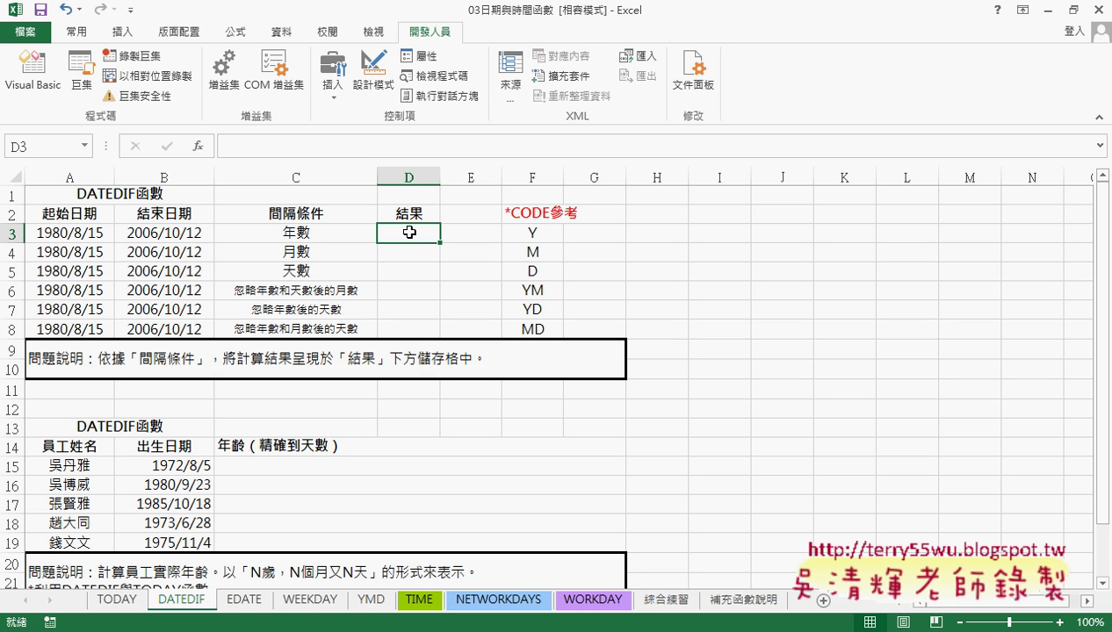
{"action": "left_click", "coordinate": [199, 146]}
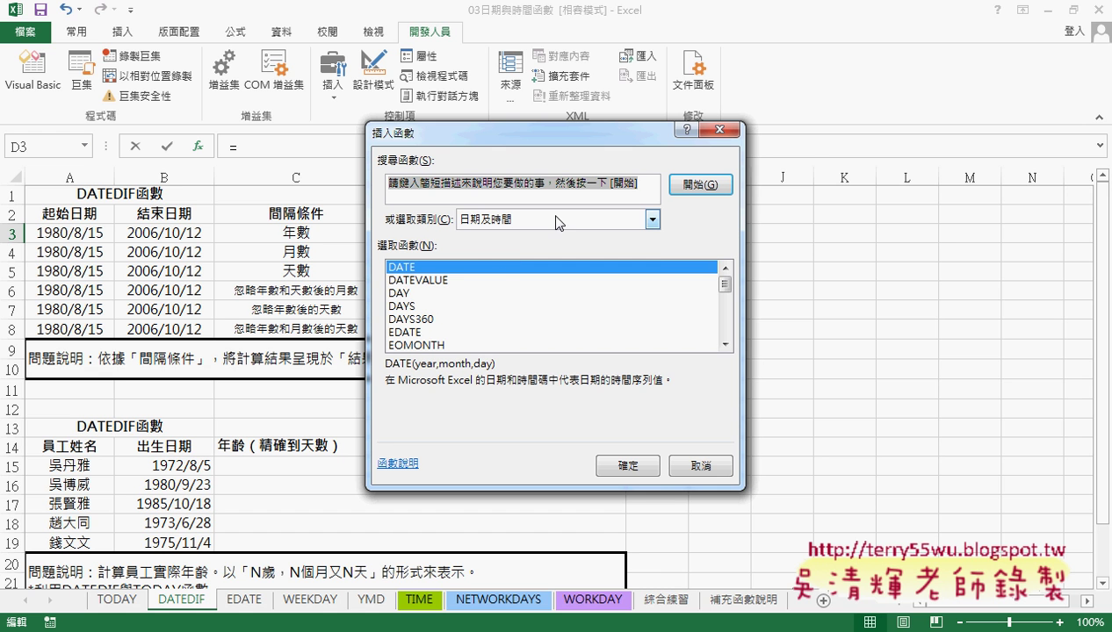
{"action": "left_click", "coordinate": [501, 223]}
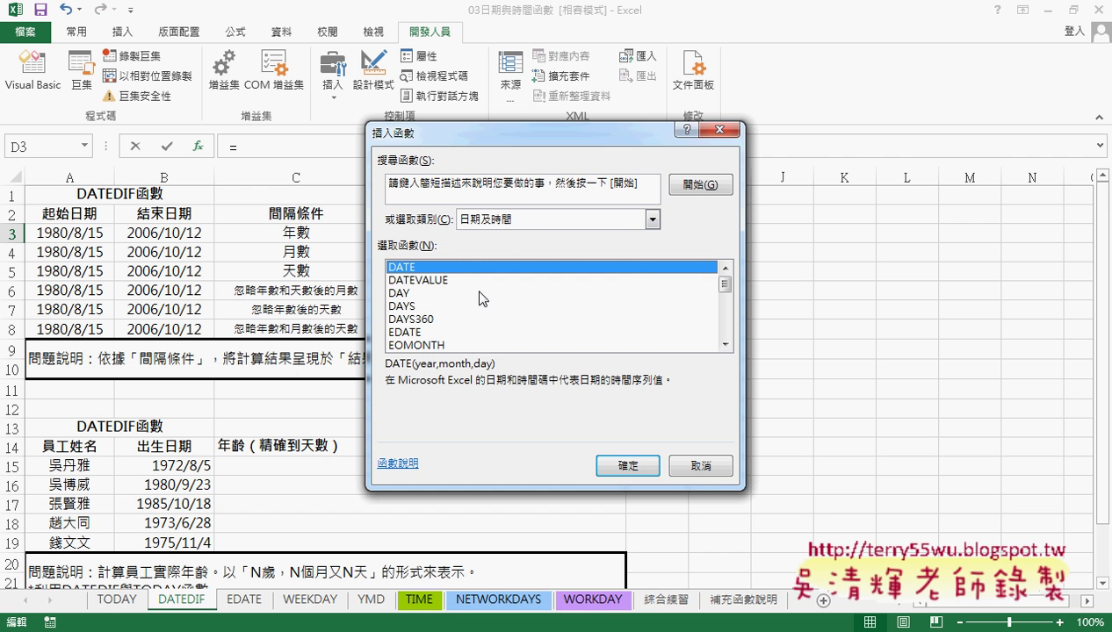
{"action": "left_click", "coordinate": [719, 131]}
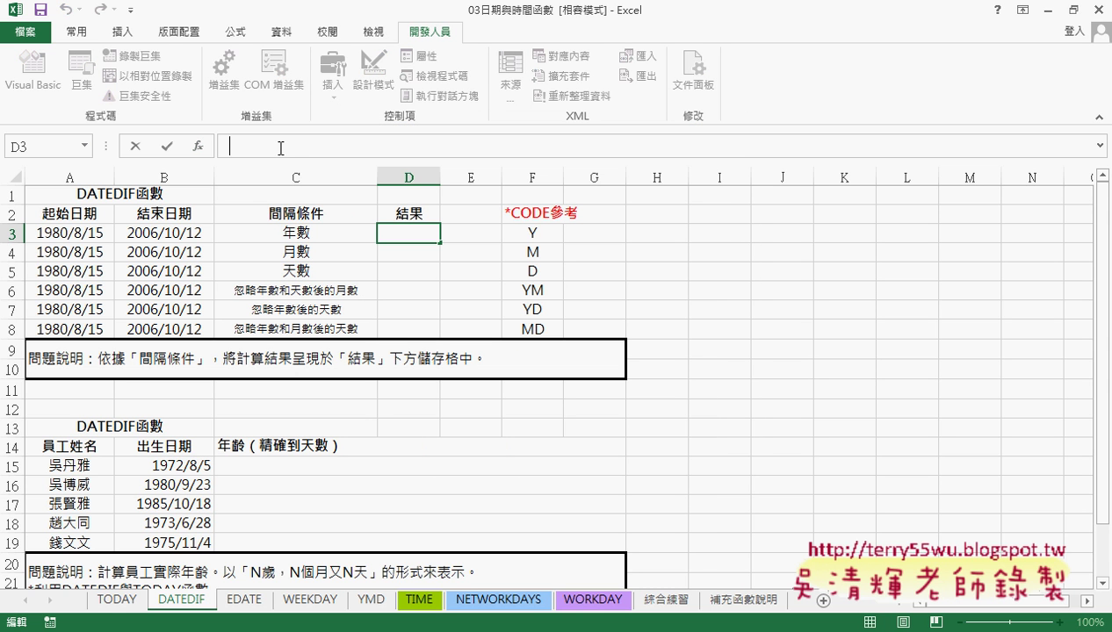
Enter =DATEDIF(A3,B3,"Y") in D3, returning 26 years between 1980/8/15 and 2006/10/12
{"action": "type", "text": "=d"}
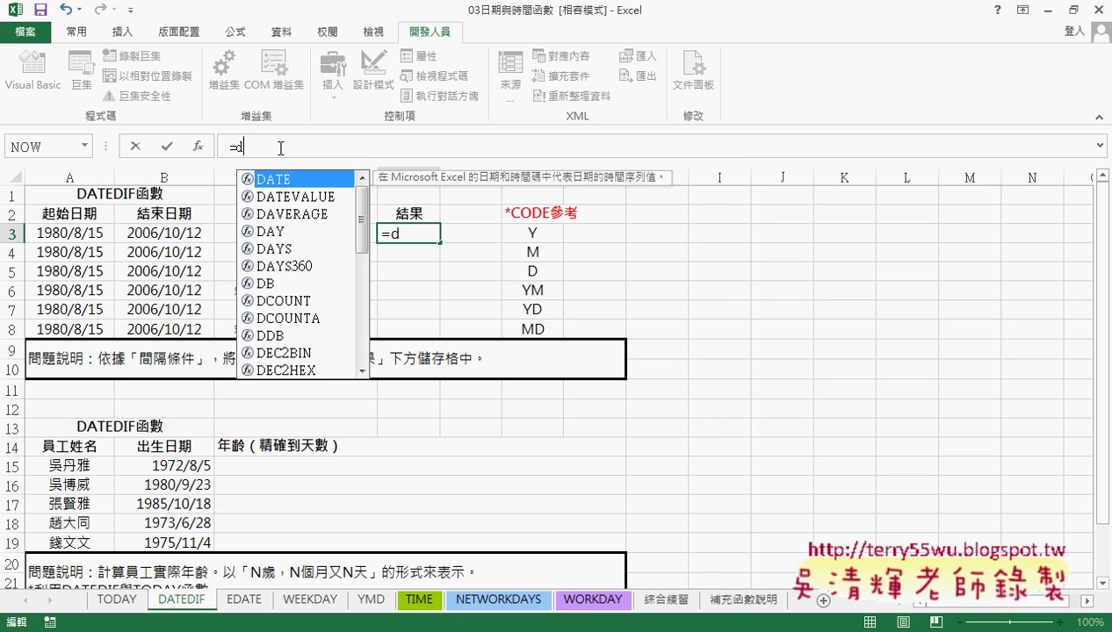
{"action": "type", "text": "ated"}
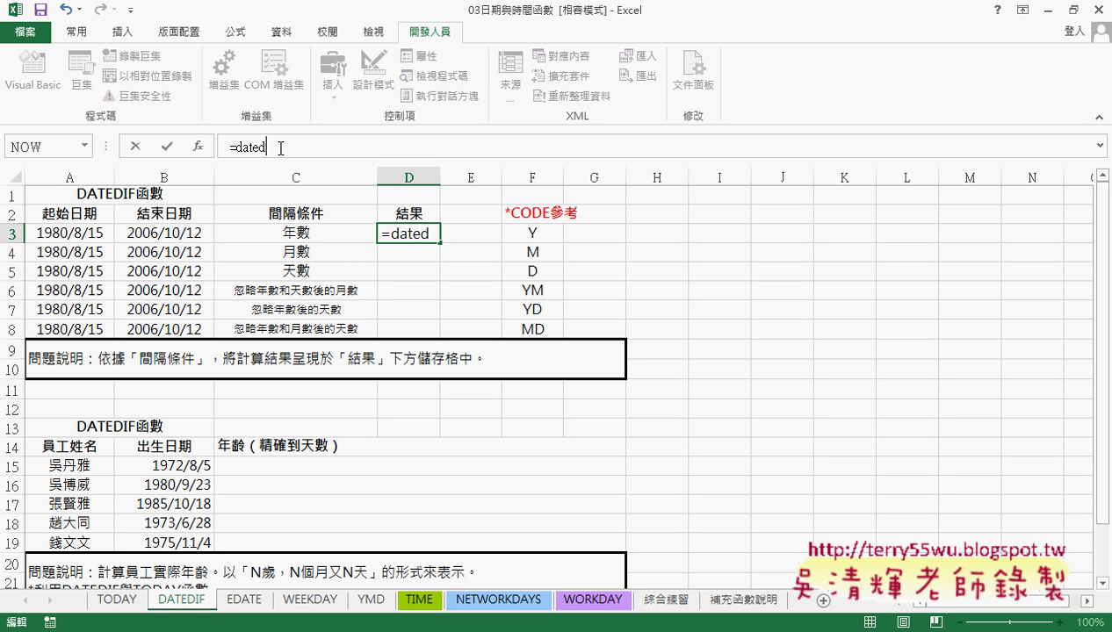
{"action": "type", "text": "if("}
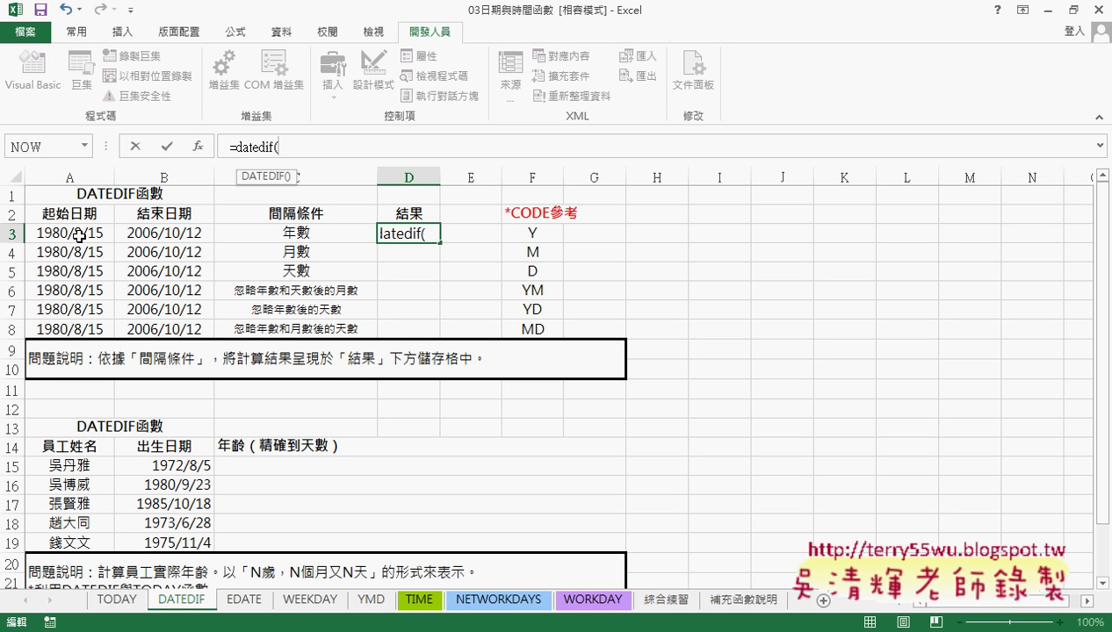
{"action": "left_click", "coordinate": [79, 235]}
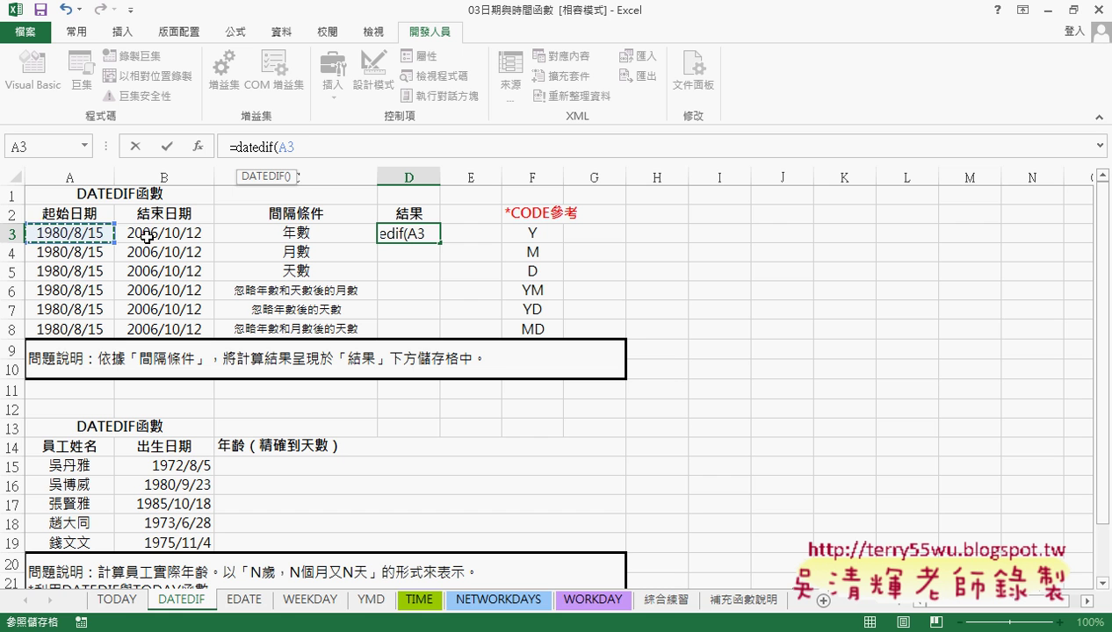
{"action": "type", "text": ","}
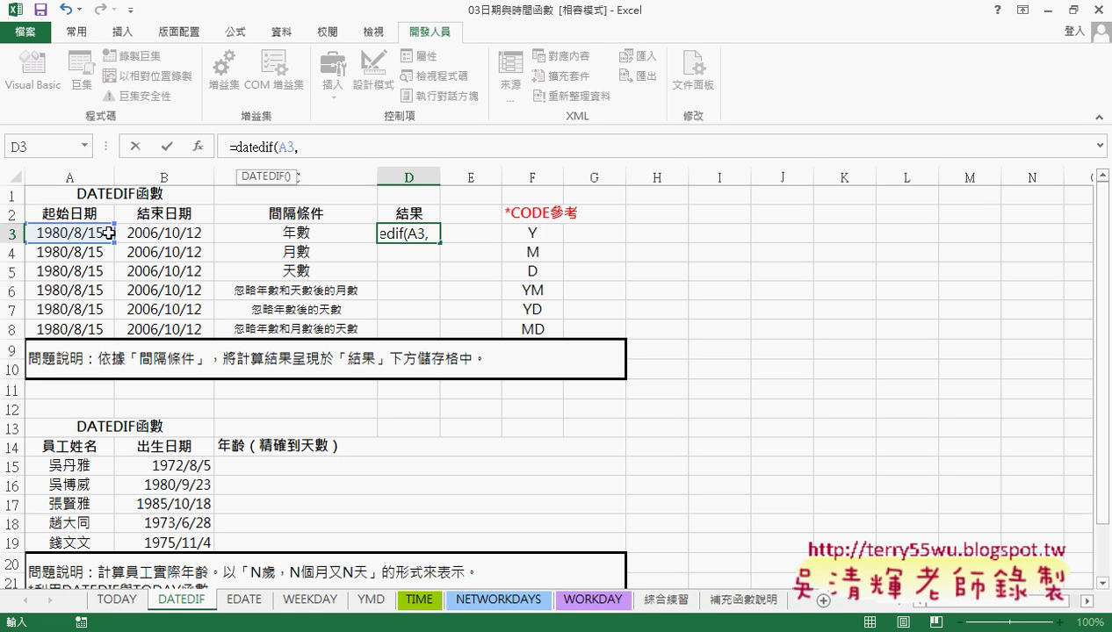
{"action": "left_click", "coordinate": [156, 233]}
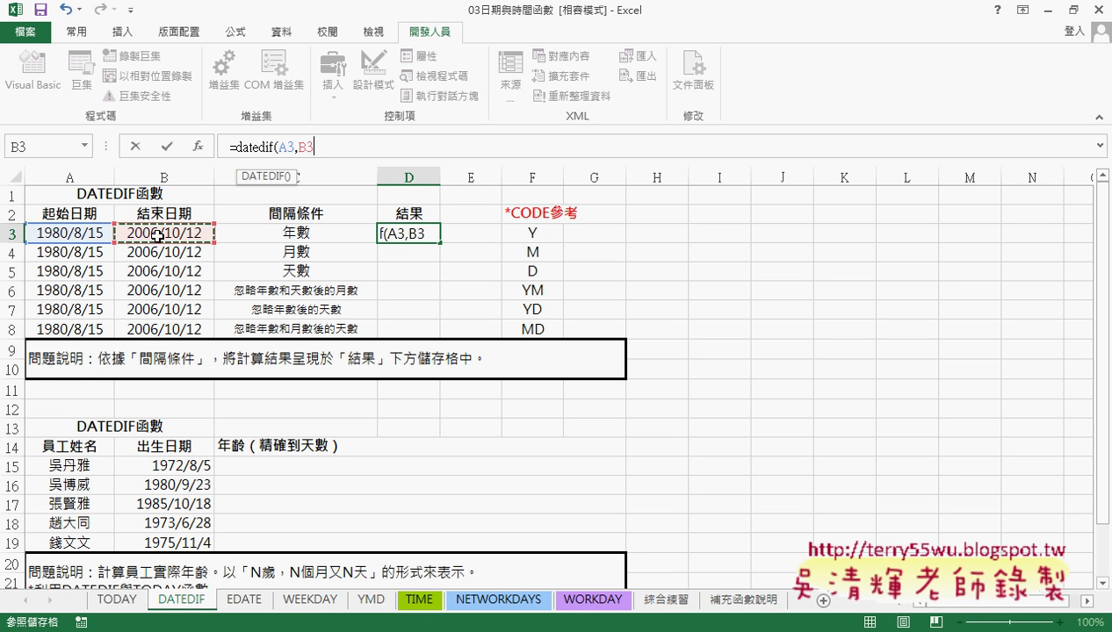
{"action": "type", "text": ","}
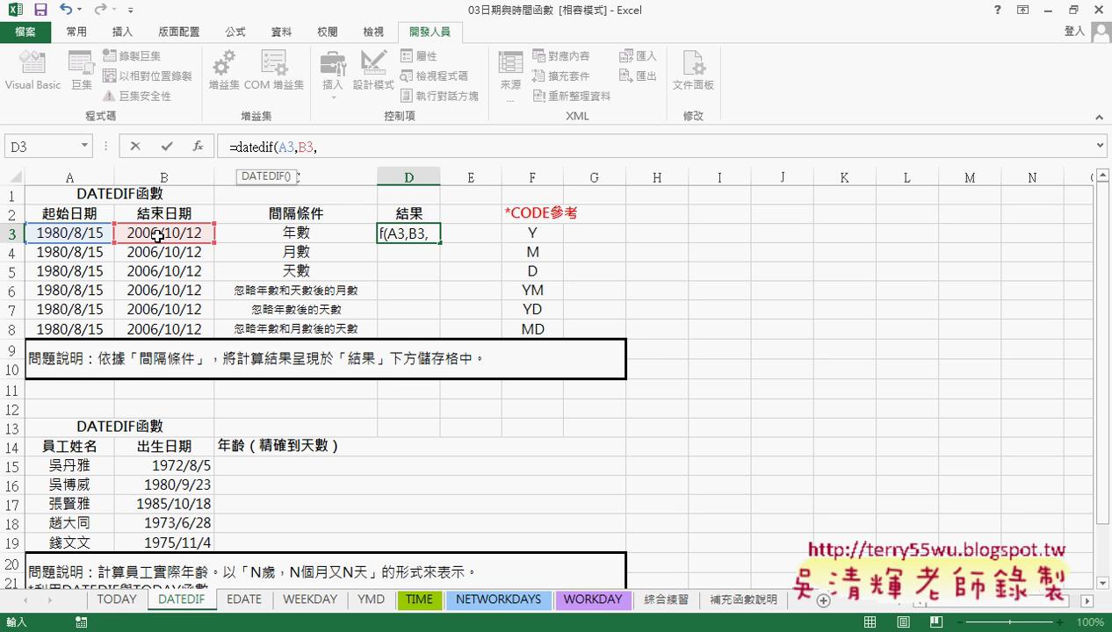
{"action": "type", "text": "\""}
{"action": "type", "text": "Y\")"}
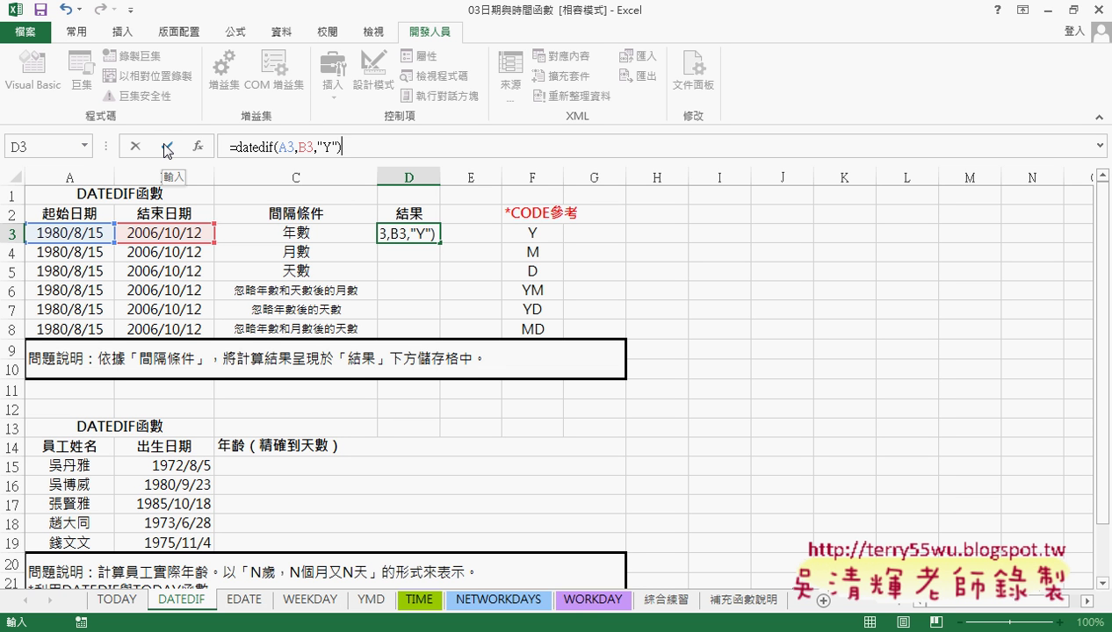
{"action": "left_click", "coordinate": [167, 149]}
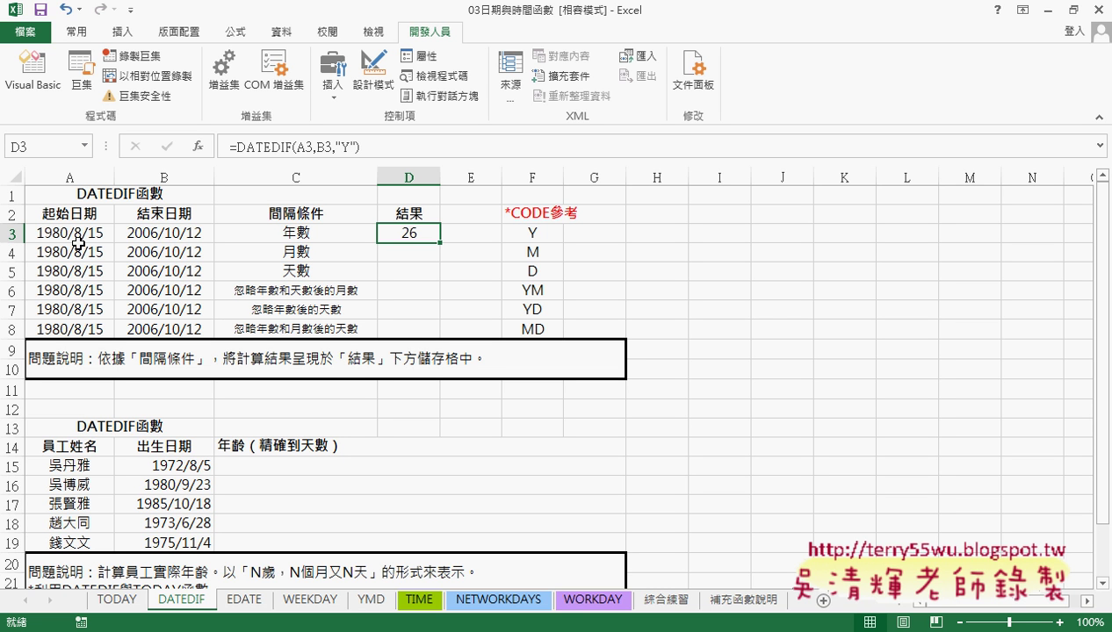
Change B3's month from 10 to 8 (2006/8/12) and check D3 now shows 25
{"action": "double_click", "coordinate": [165, 234]}
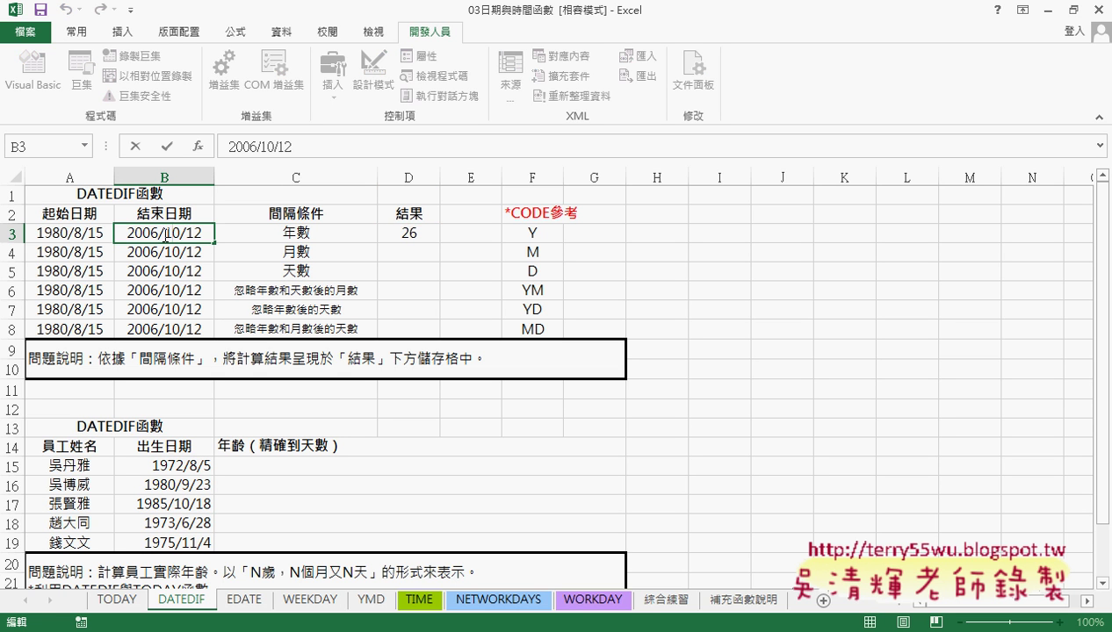
{"action": "left_click_drag", "start_coordinate": [165, 234], "coordinate": [179, 233]}
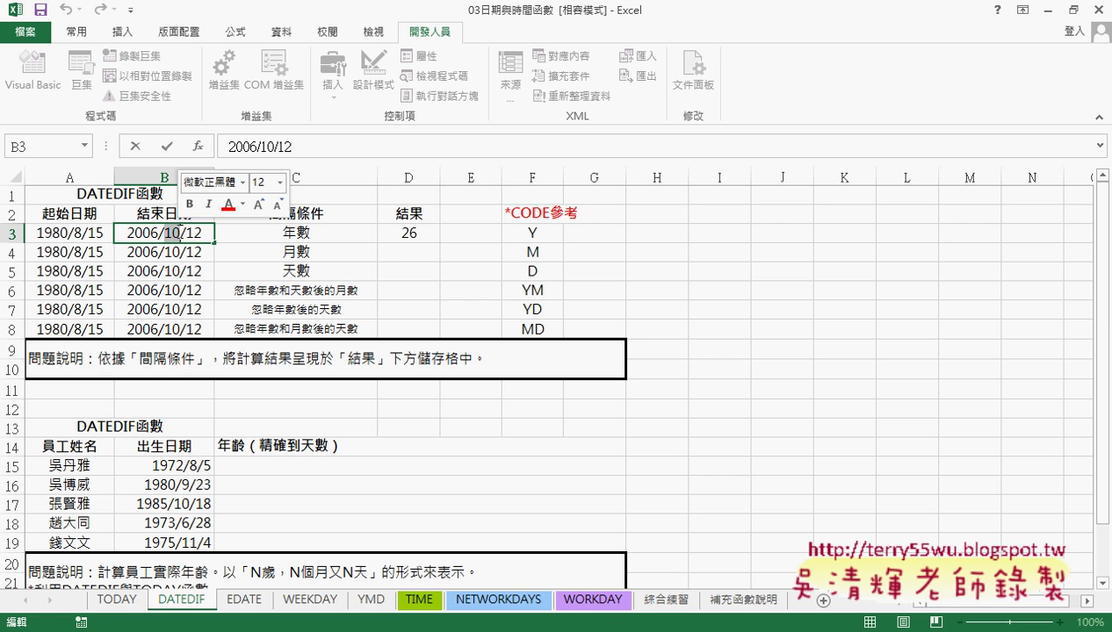
{"action": "type", "text": "8"}
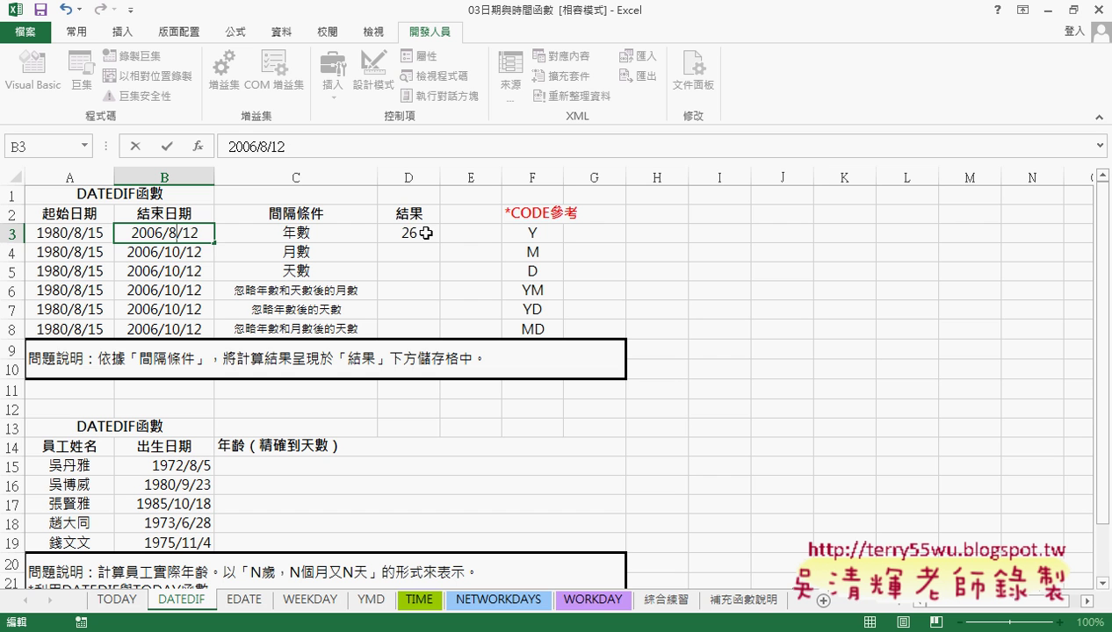
{"action": "key", "text": "Return"}
{"action": "left_click", "coordinate": [426, 232]}
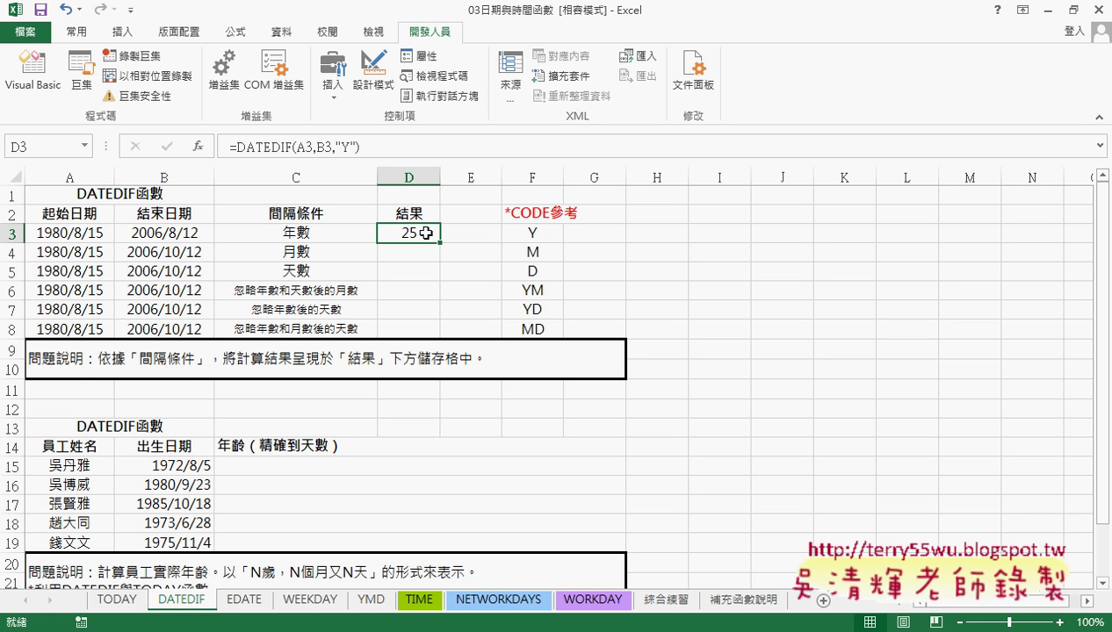
Fill D3's formula down to D8 and change D4's code to "M", giving 313 months
{"action": "left_click_drag", "start_coordinate": [439, 243], "coordinate": [440, 341]}
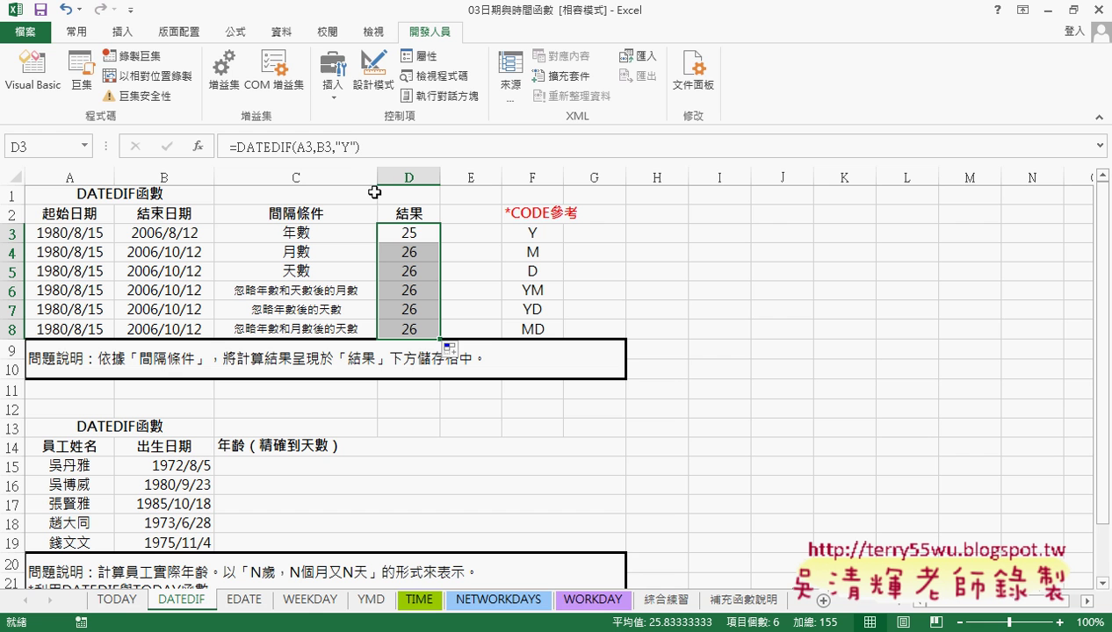
{"action": "left_click", "coordinate": [345, 148]}
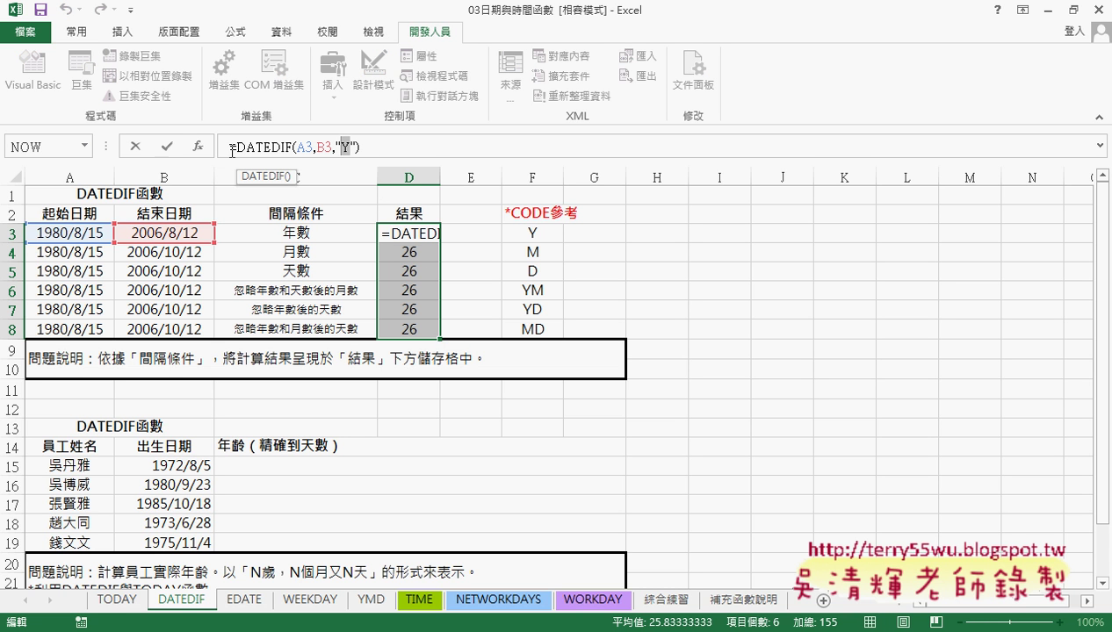
{"action": "left_click", "coordinate": [166, 147]}
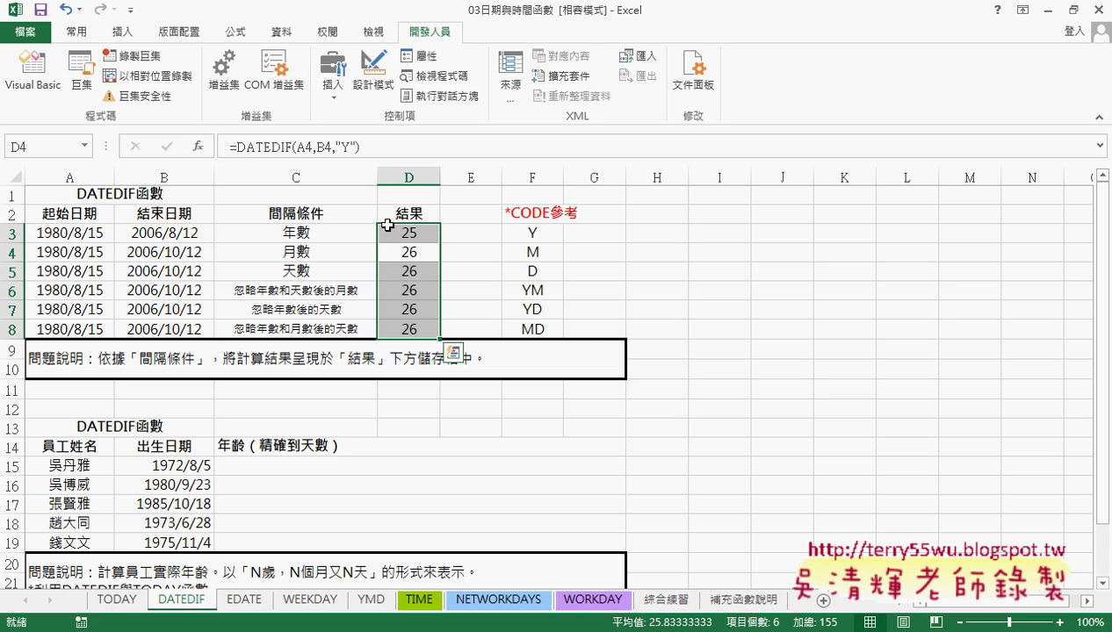
{"action": "left_click", "coordinate": [420, 232]}
{"action": "left_click", "coordinate": [428, 252]}
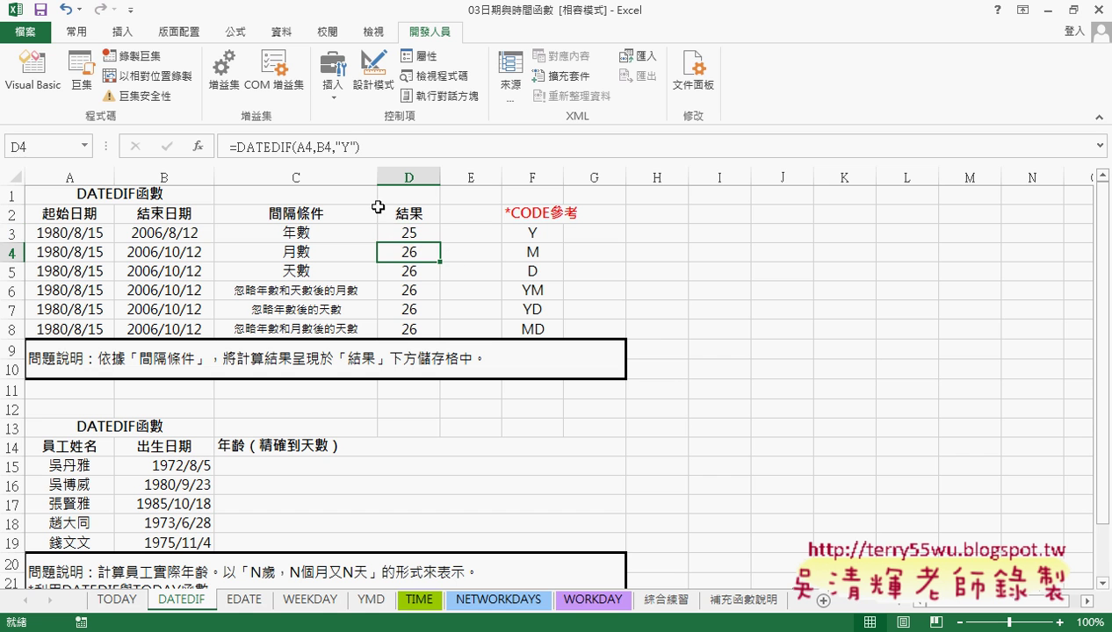
{"action": "left_click", "coordinate": [345, 148]}
{"action": "type", "text": "M"}
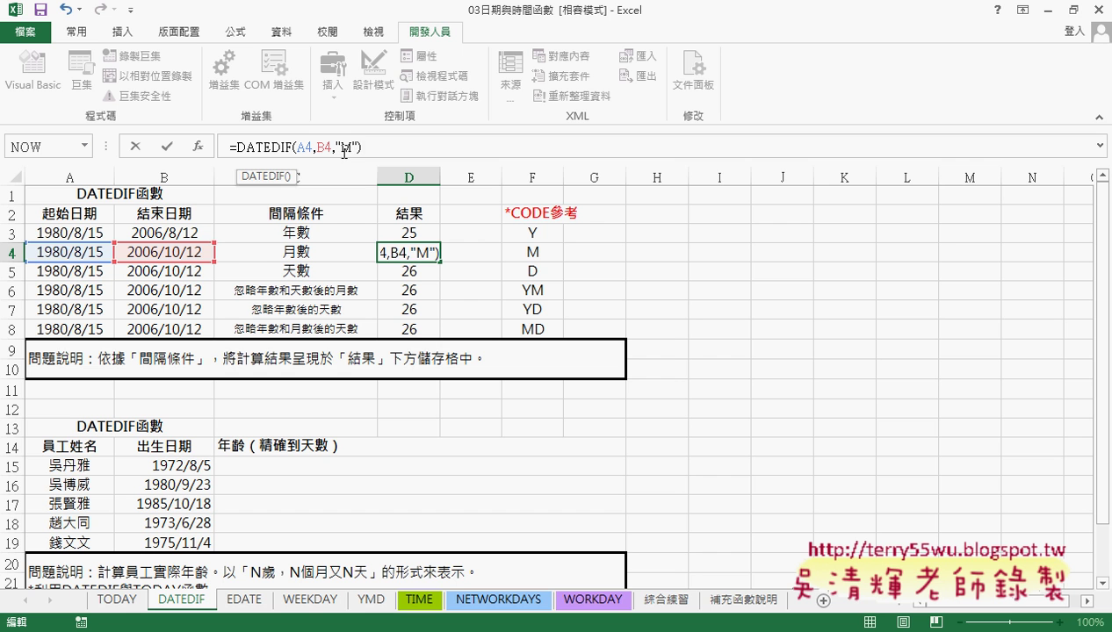
{"action": "left_click", "coordinate": [167, 146]}
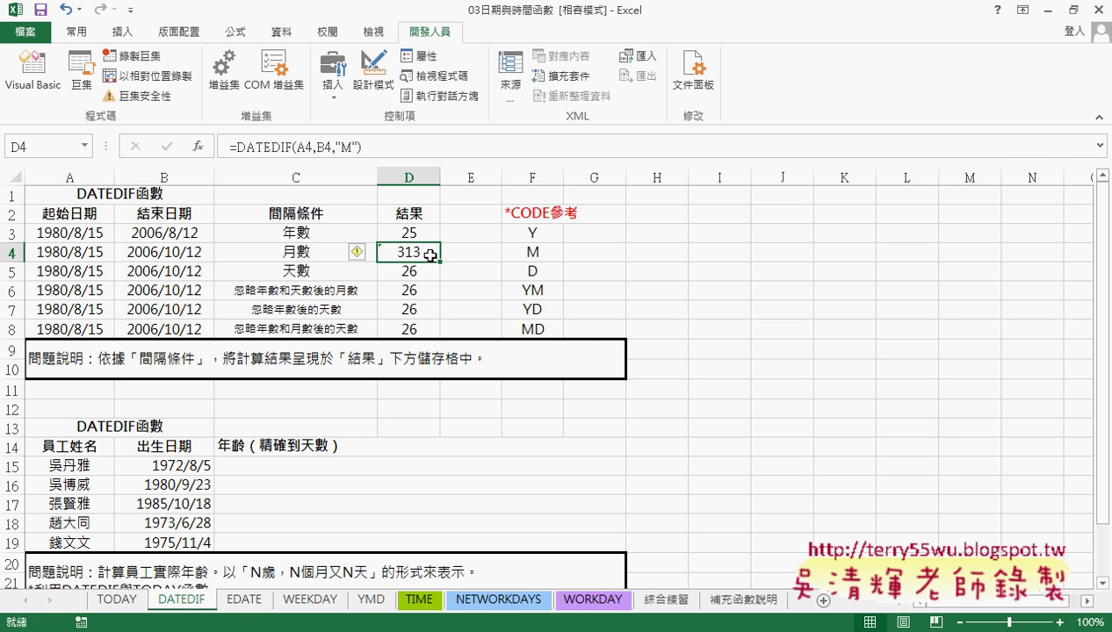
Change B4's end date to 2006/10/15 and confirm D4 shows 314 months
{"action": "left_click", "coordinate": [195, 250]}
{"action": "double_click", "coordinate": [207, 250]}
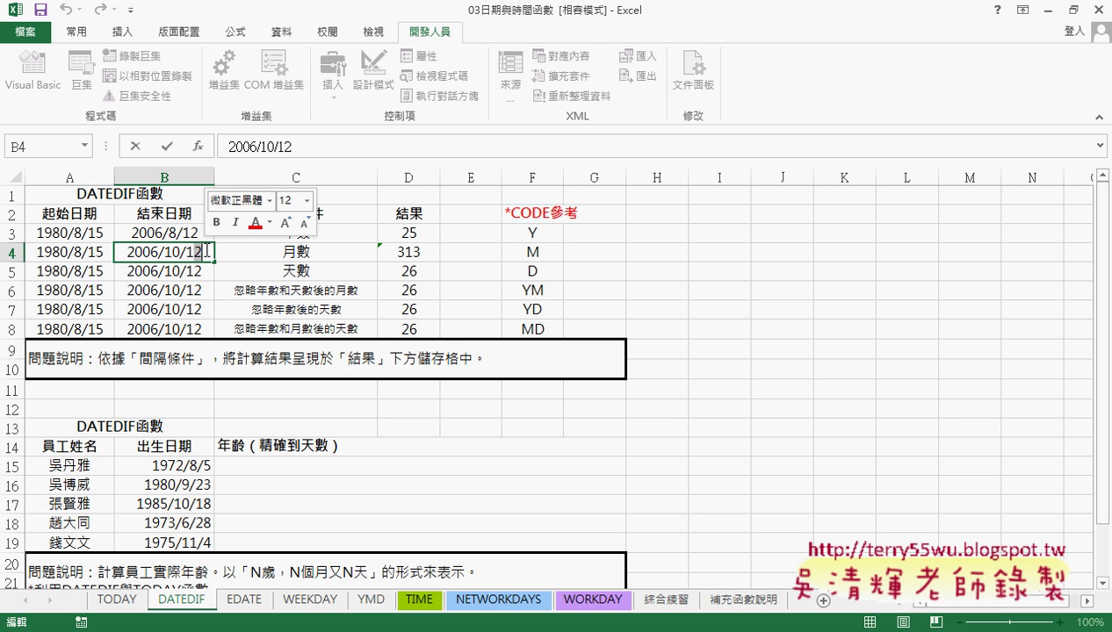
{"action": "key", "text": "BackSpace"}
{"action": "type", "text": "5"}
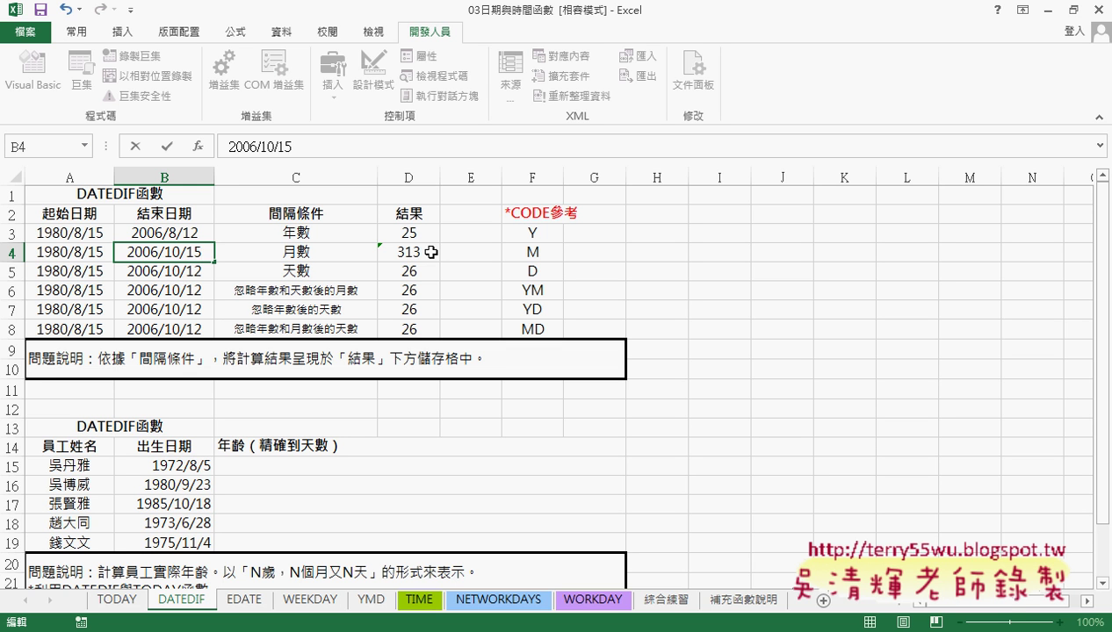
{"action": "key", "text": "Return"}
{"action": "left_click", "coordinate": [431, 252]}
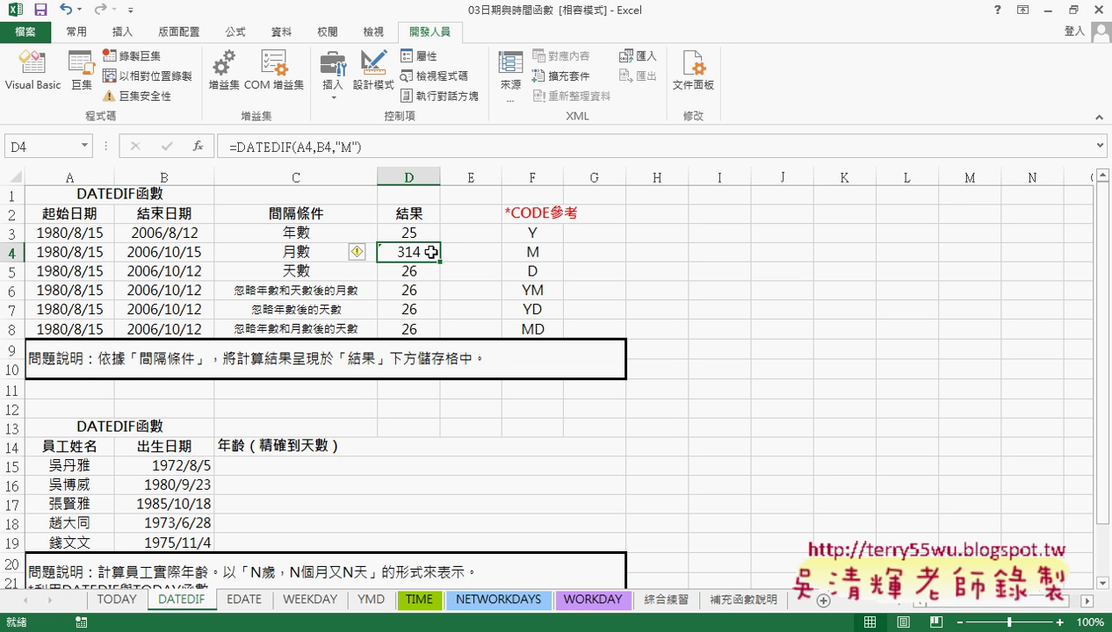
Replace "Y" with "D" in D5's DATEDIF formula so it returns 9554 days
{"action": "left_click", "coordinate": [420, 272]}
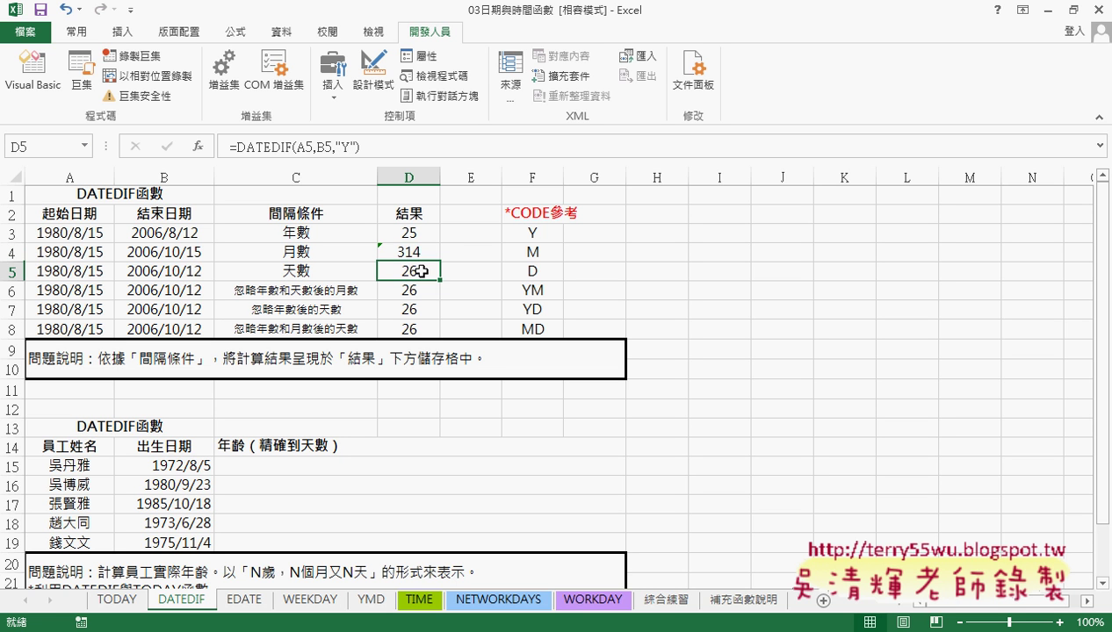
{"action": "left_click", "coordinate": [349, 145]}
{"action": "double_click", "coordinate": [345, 146]}
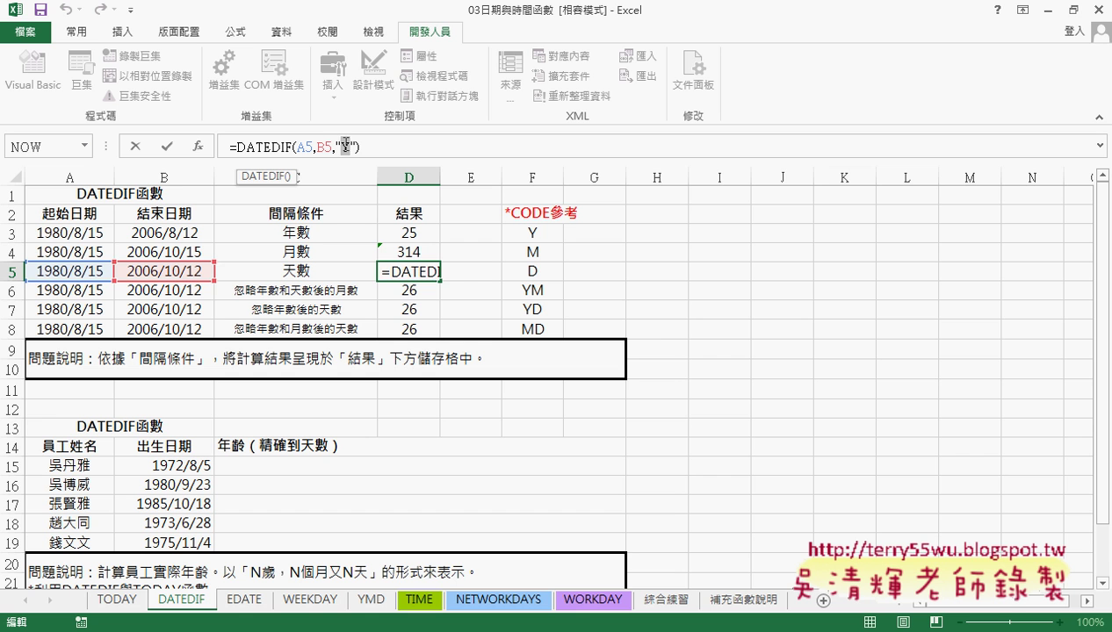
{"action": "type", "text": "D"}
{"action": "key", "text": "Return"}
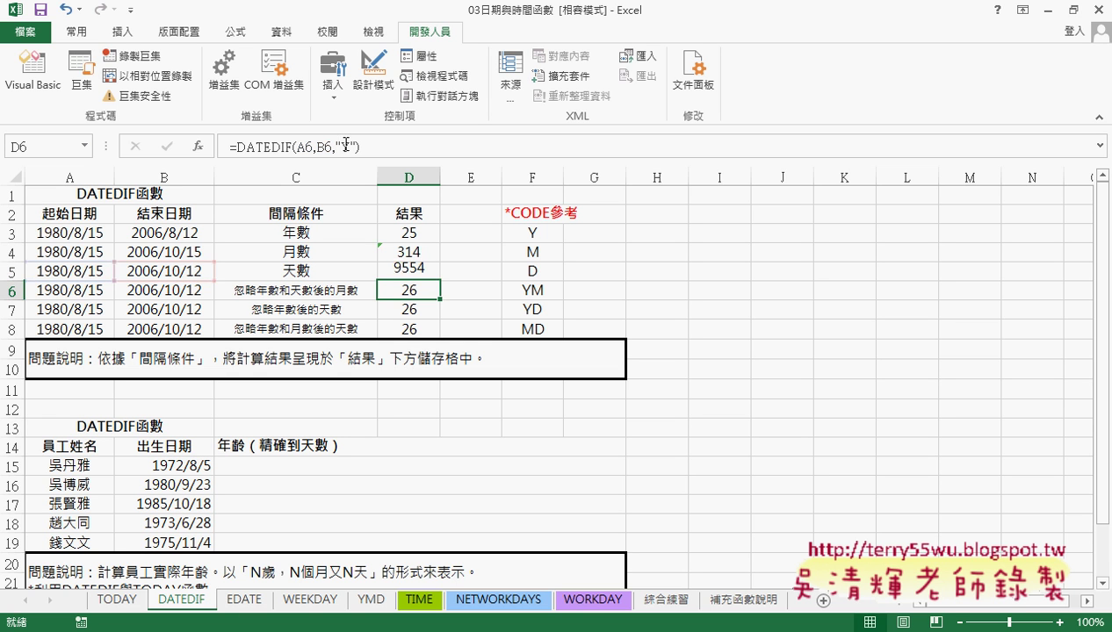
{"action": "left_click", "coordinate": [398, 269]}
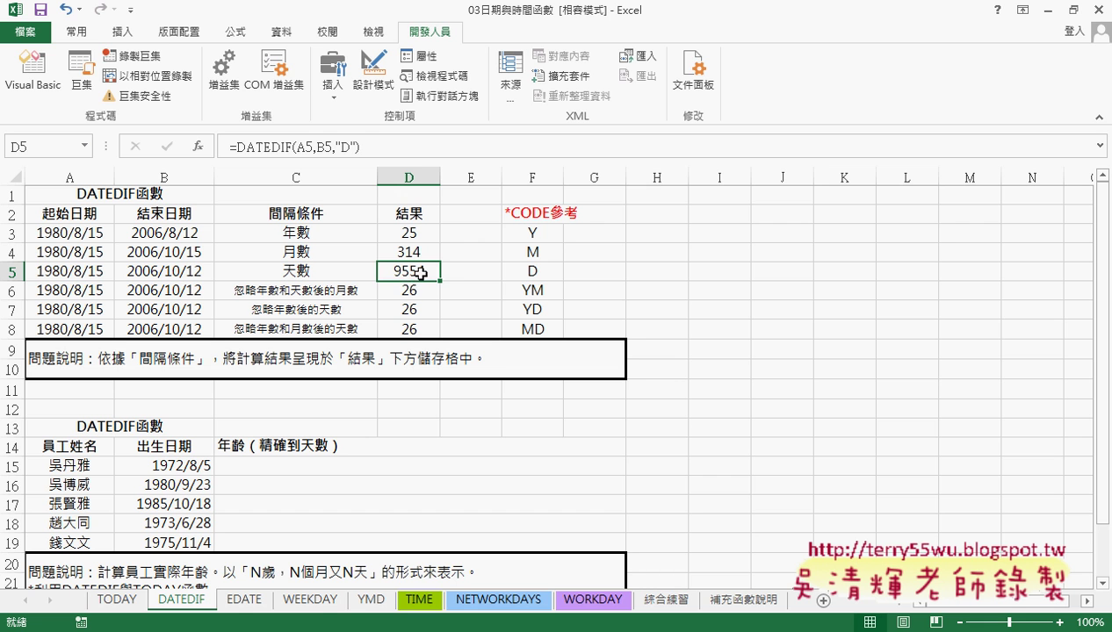
Enter =B5-A5 in E5 as a check and compare it with D5's 9554 days
{"action": "left_click", "coordinate": [494, 276]}
{"action": "left_click", "coordinate": [237, 150]}
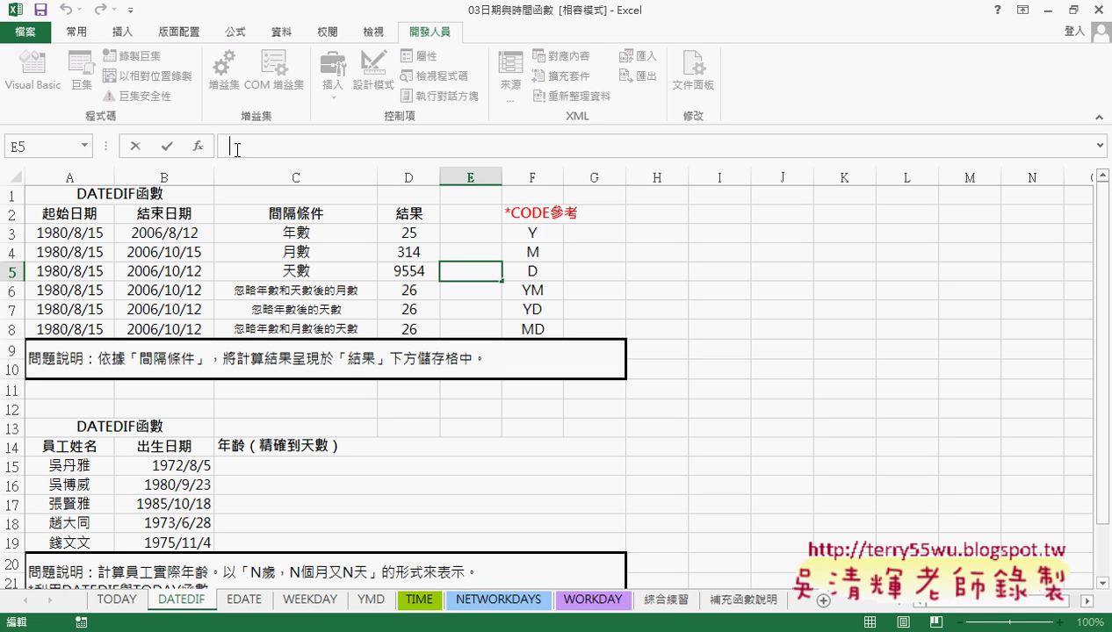
{"action": "type", "text": "="}
{"action": "left_click", "coordinate": [180, 271]}
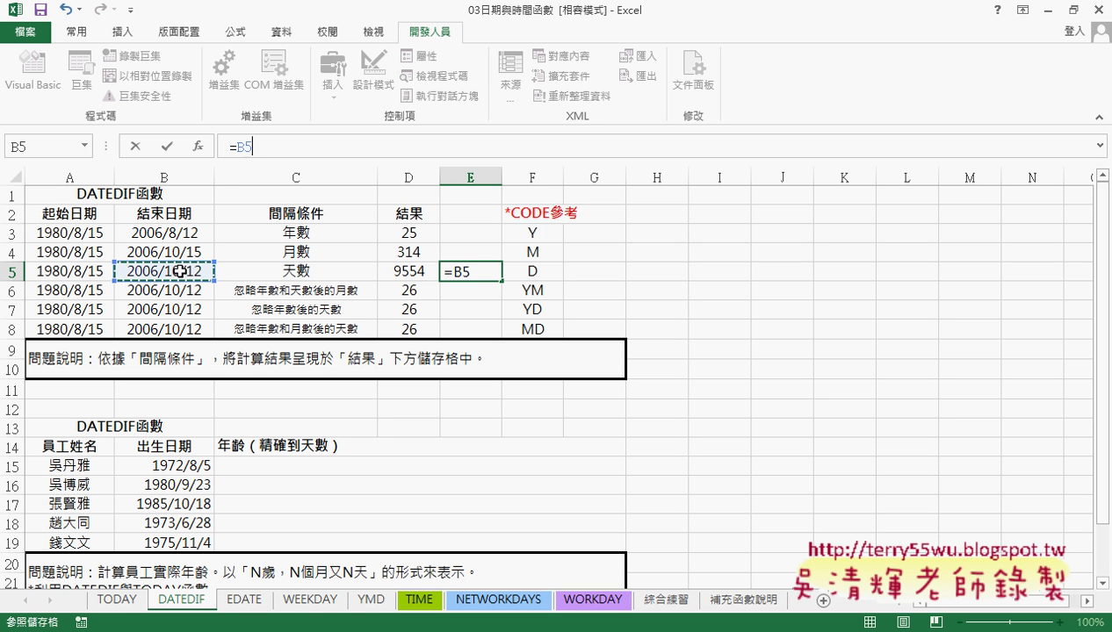
{"action": "type", "text": "-"}
{"action": "left_click", "coordinate": [77, 274]}
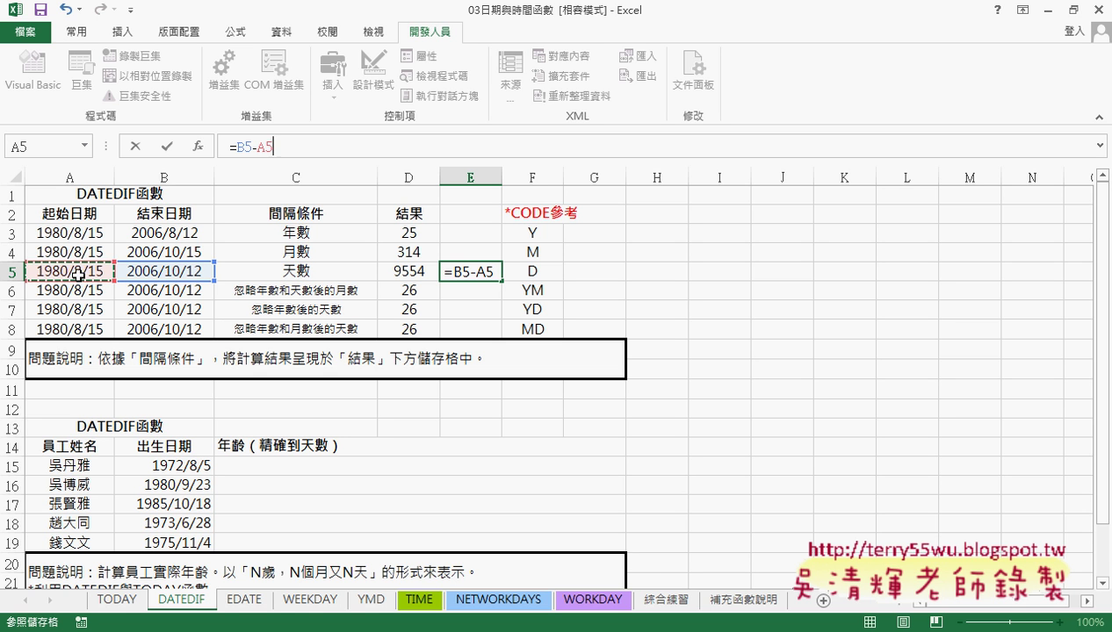
{"action": "left_click", "coordinate": [169, 146]}
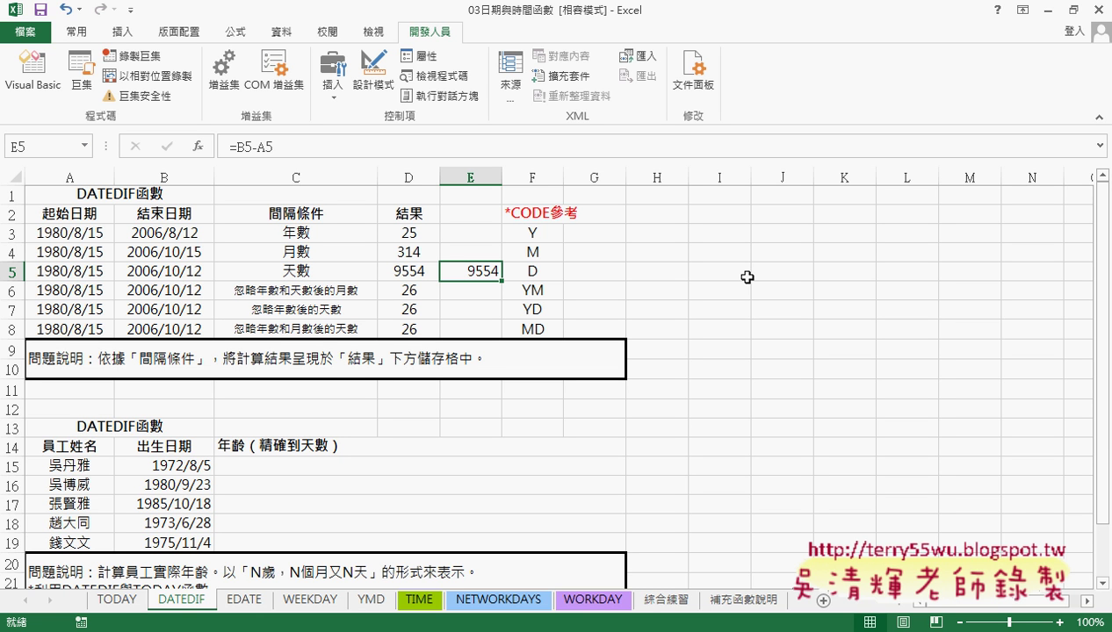
{"action": "left_click", "coordinate": [400, 272]}
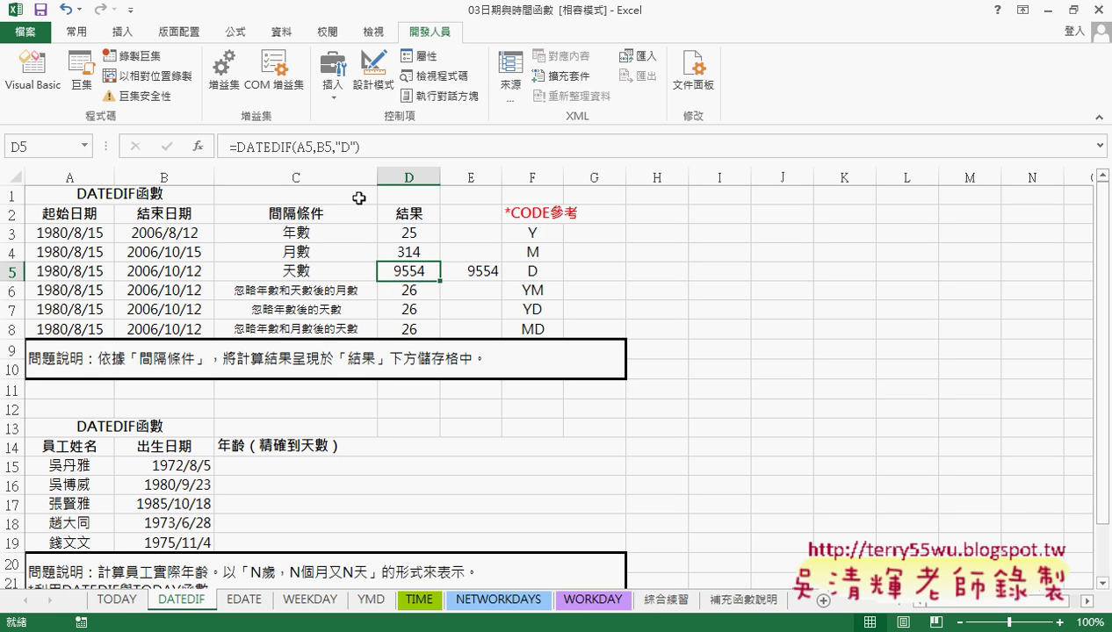
{"action": "left_click", "coordinate": [473, 270]}
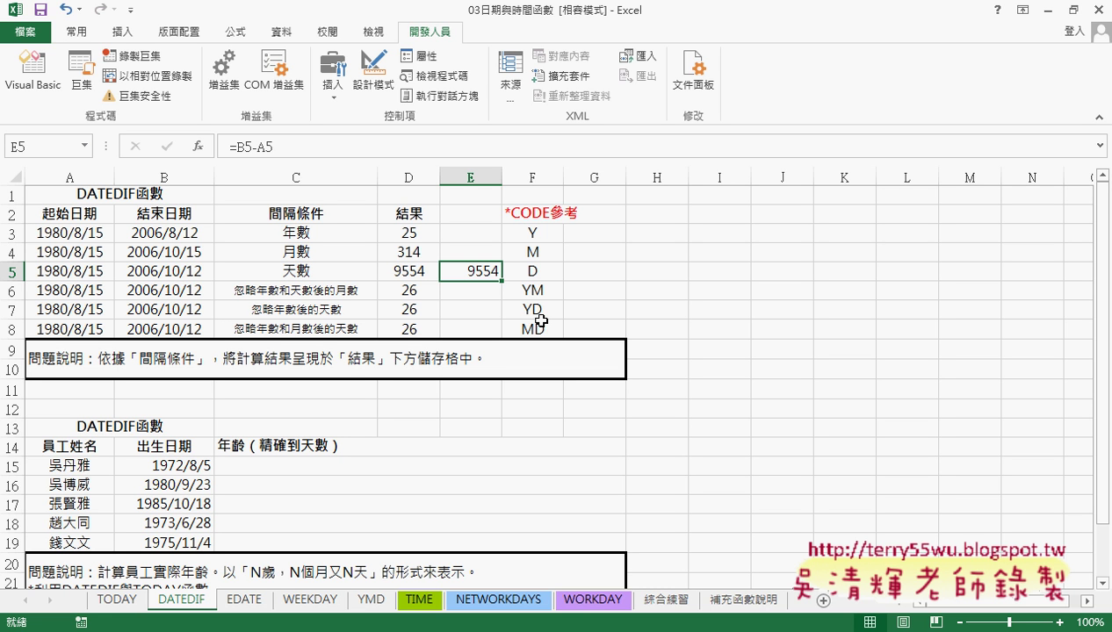
{"action": "left_click", "coordinate": [406, 289]}
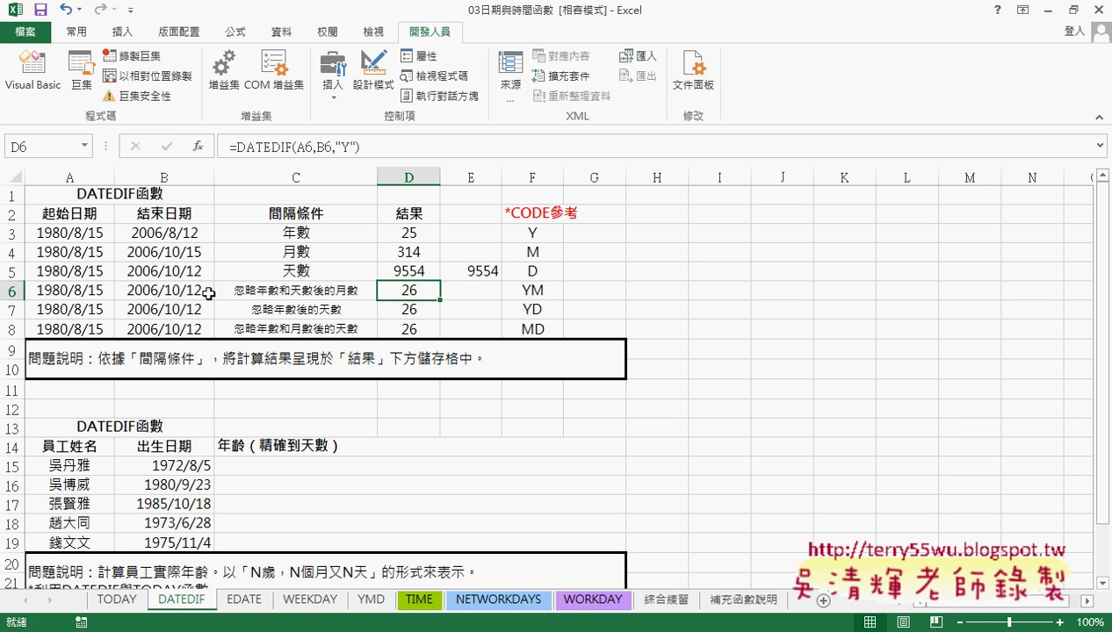
Change D6's formula to =DATEDIF(A6,B6,"YM"), which returns 1 month
{"action": "left_click", "coordinate": [358, 151]}
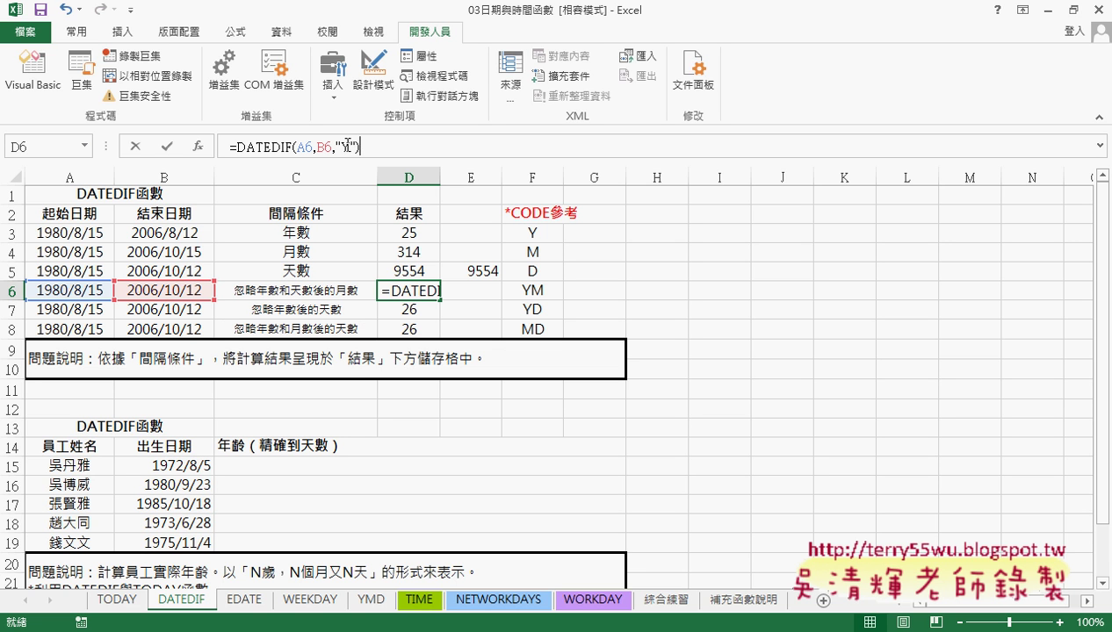
{"action": "type", "text": "M"}
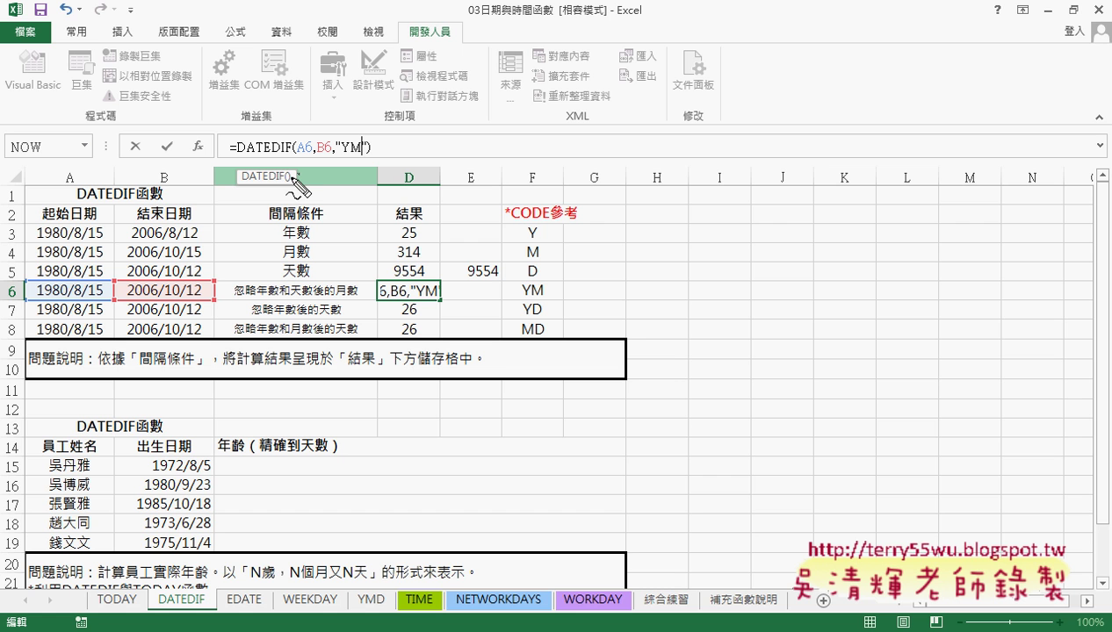
{"action": "mouse_move", "coordinate": [37, 301]}
{"action": "left_mouse_down"}
{"action": "mouse_move", "coordinate": [159, 287]}
{"action": "mouse_move", "coordinate": [88, 280]}
{"action": "left_mouse_up"}
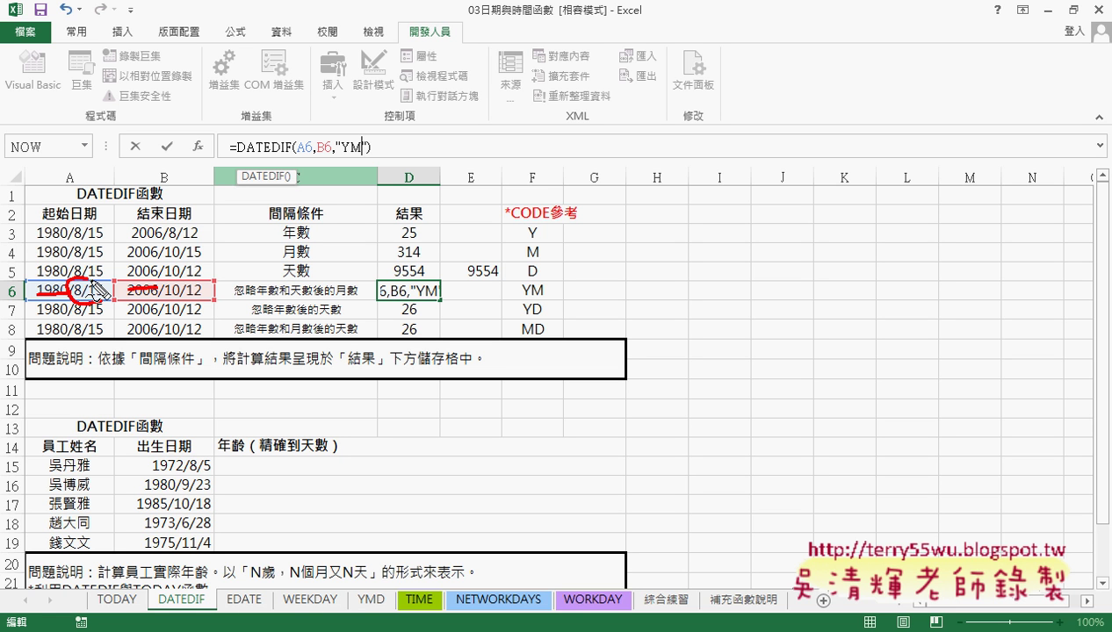
{"action": "left_click_drag", "start_coordinate": [193, 279], "coordinate": [172, 297]}
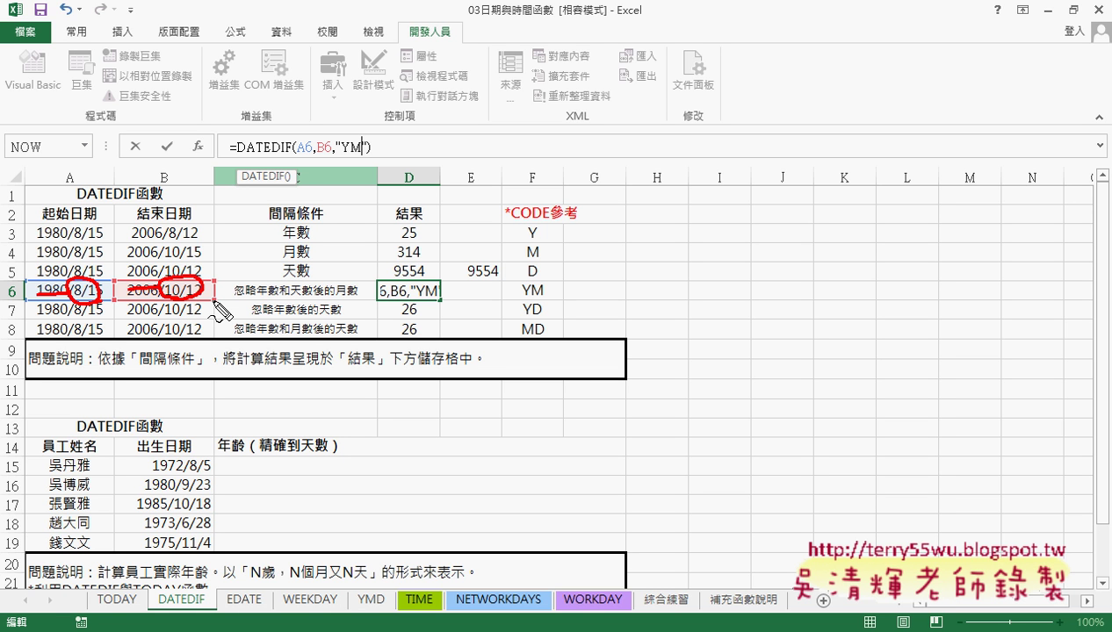
{"action": "key", "text": "Escape"}
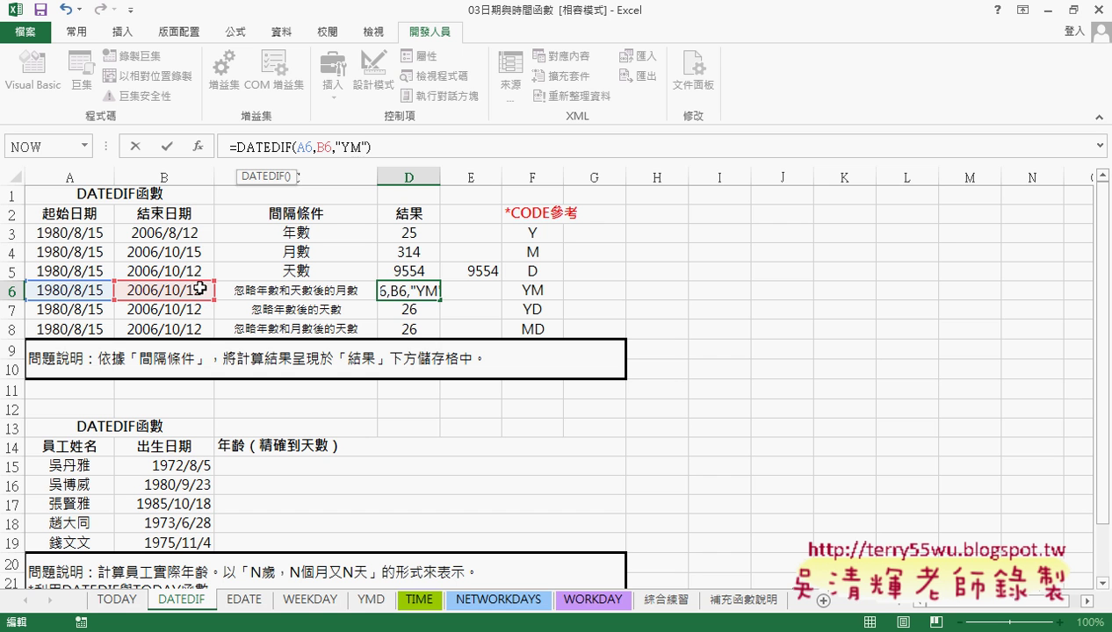
{"action": "left_click", "coordinate": [167, 146]}
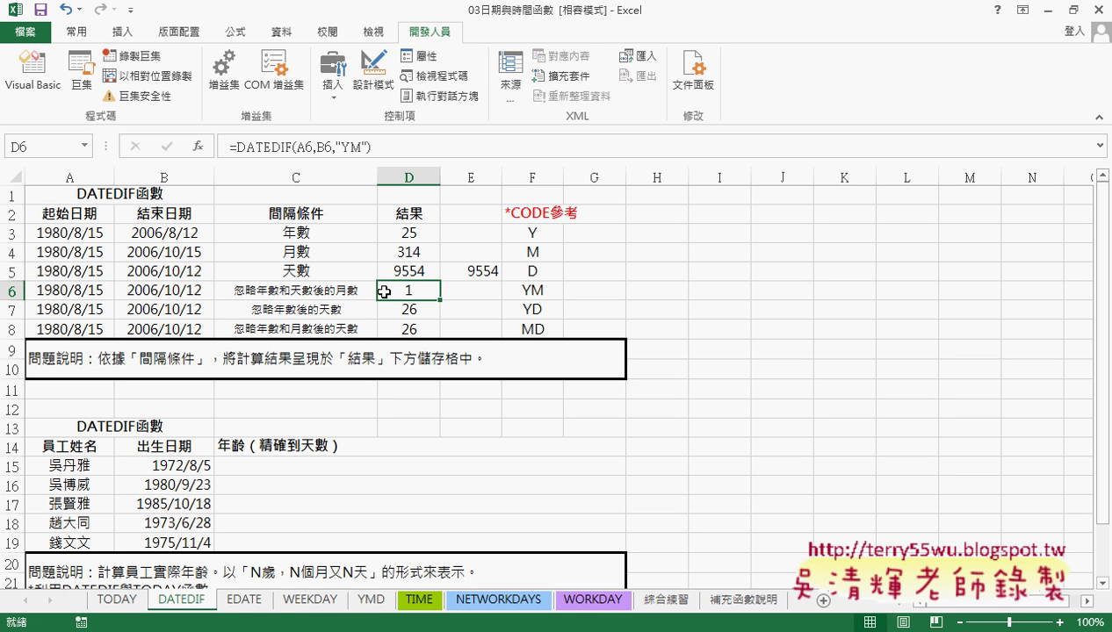
Change the day digit of the end dates in B7 and B6 to 5
{"action": "double_click", "coordinate": [195, 311]}
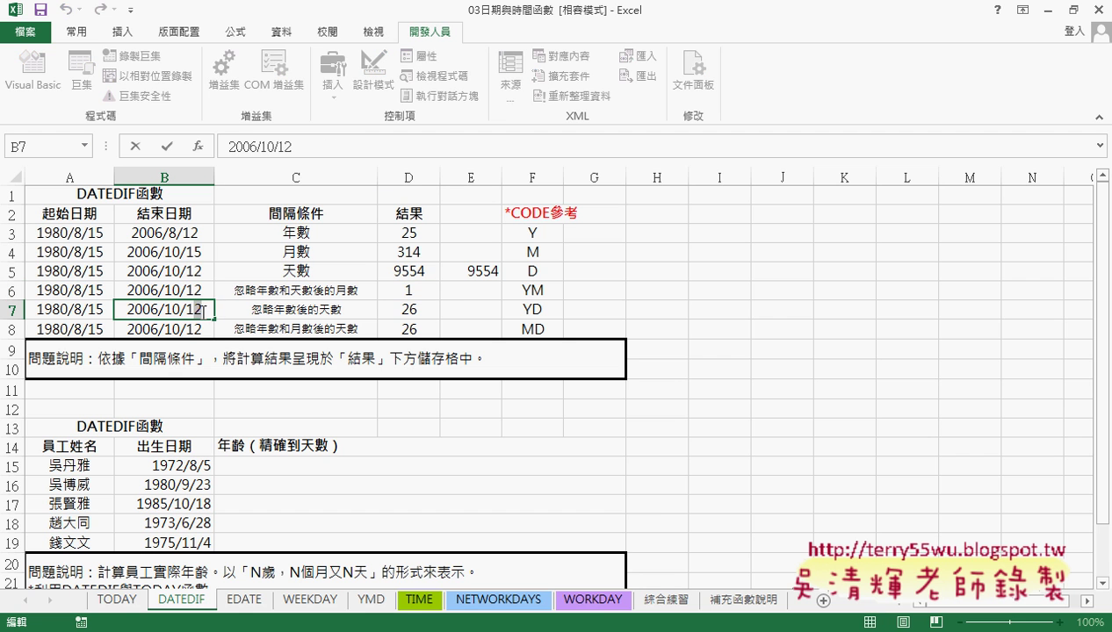
{"action": "type", "text": "5"}
{"action": "left_click", "coordinate": [200, 290]}
{"action": "double_click", "coordinate": [200, 290]}
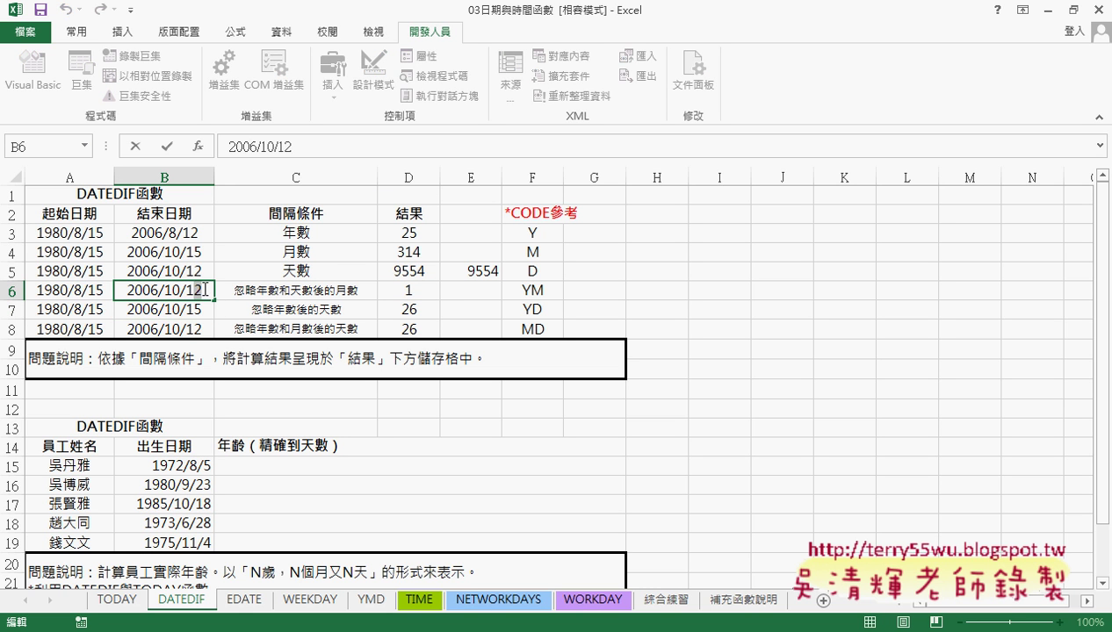
{"action": "type", "text": "5"}
{"action": "key", "text": "Return"}
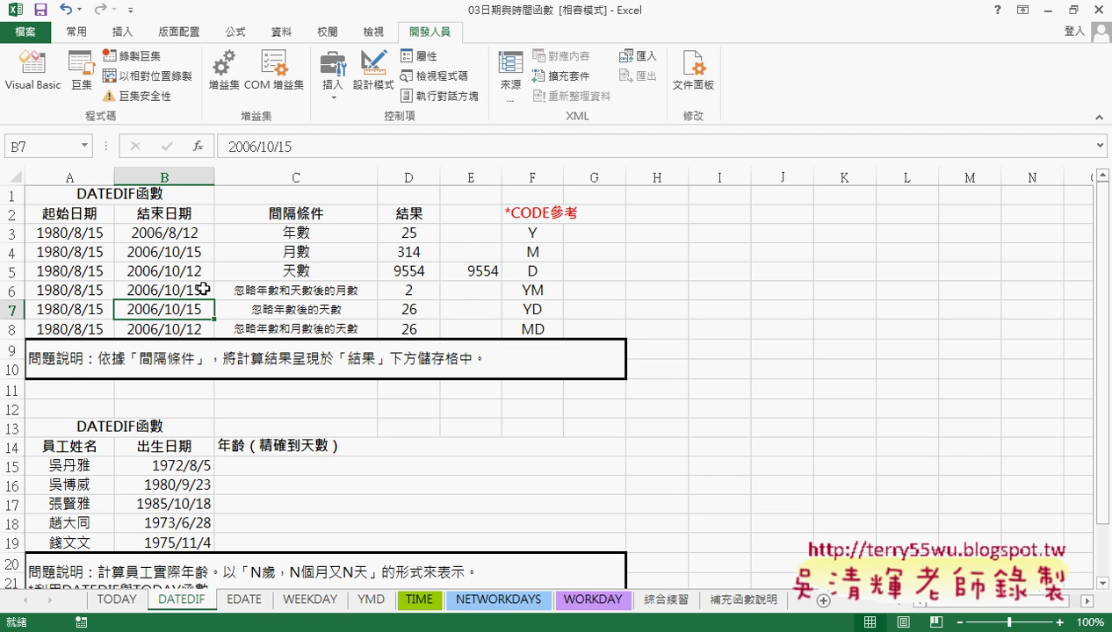
Set B6's month to 1, making the end date 2006/1/15 so D6 shows 5
{"action": "left_click", "coordinate": [165, 289]}
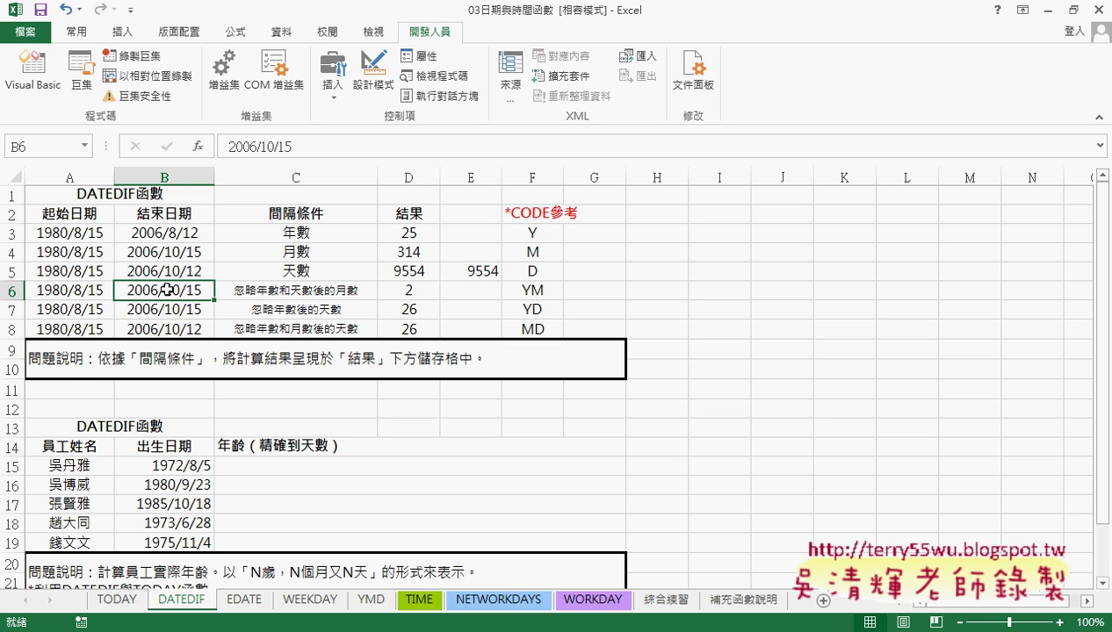
{"action": "double_click", "coordinate": [167, 289]}
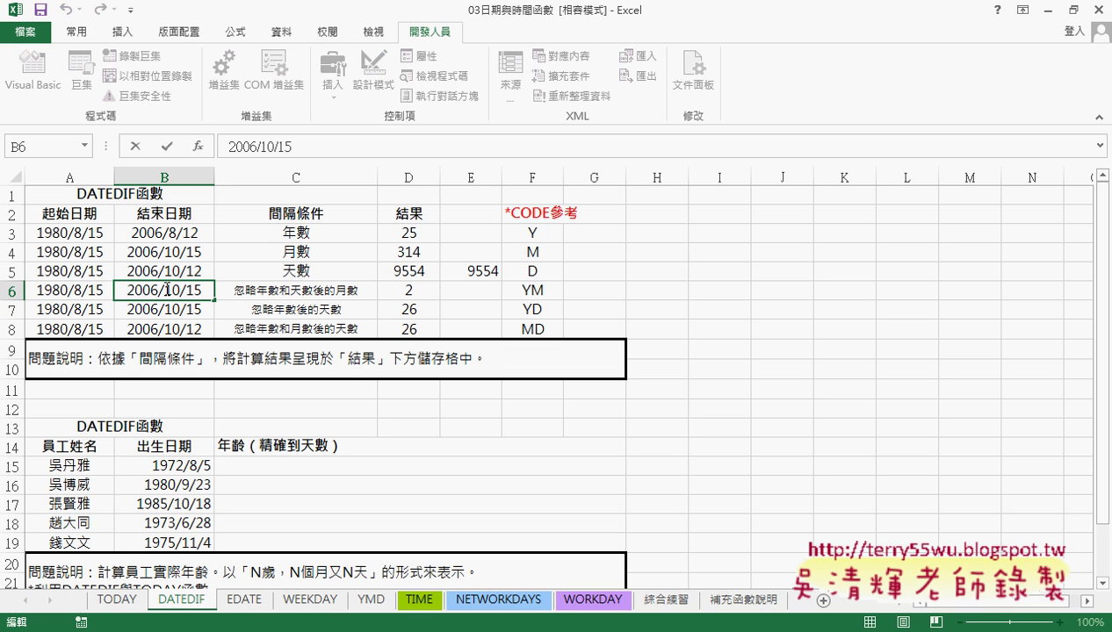
{"action": "left_click_drag", "start_coordinate": [164, 289], "coordinate": [179, 290]}
{"action": "type", "text": "1"}
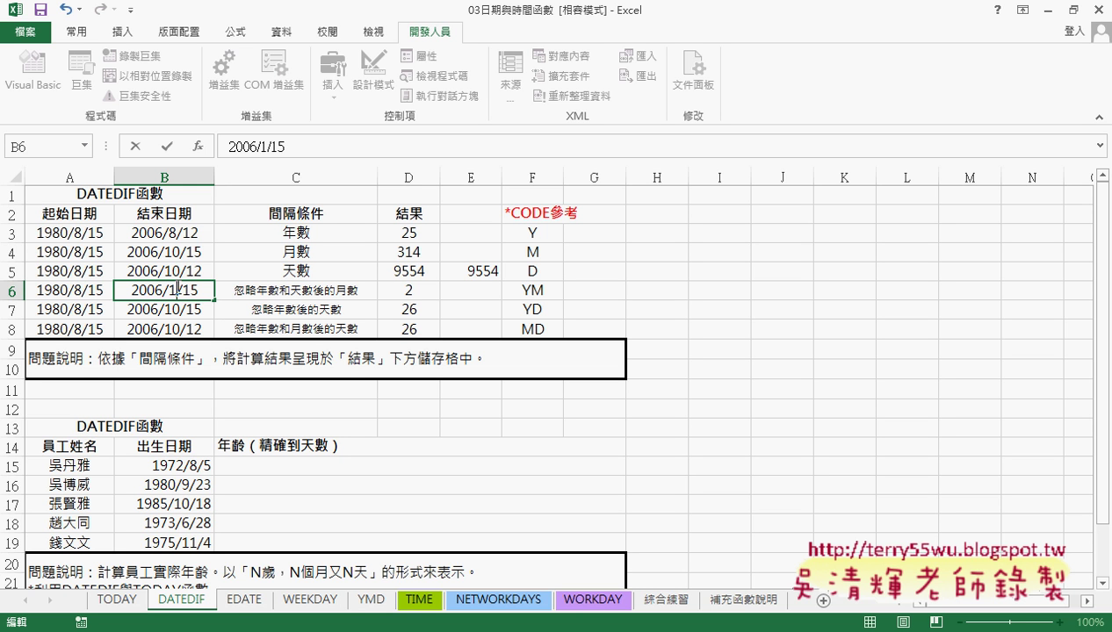
{"action": "key", "text": "Return"}
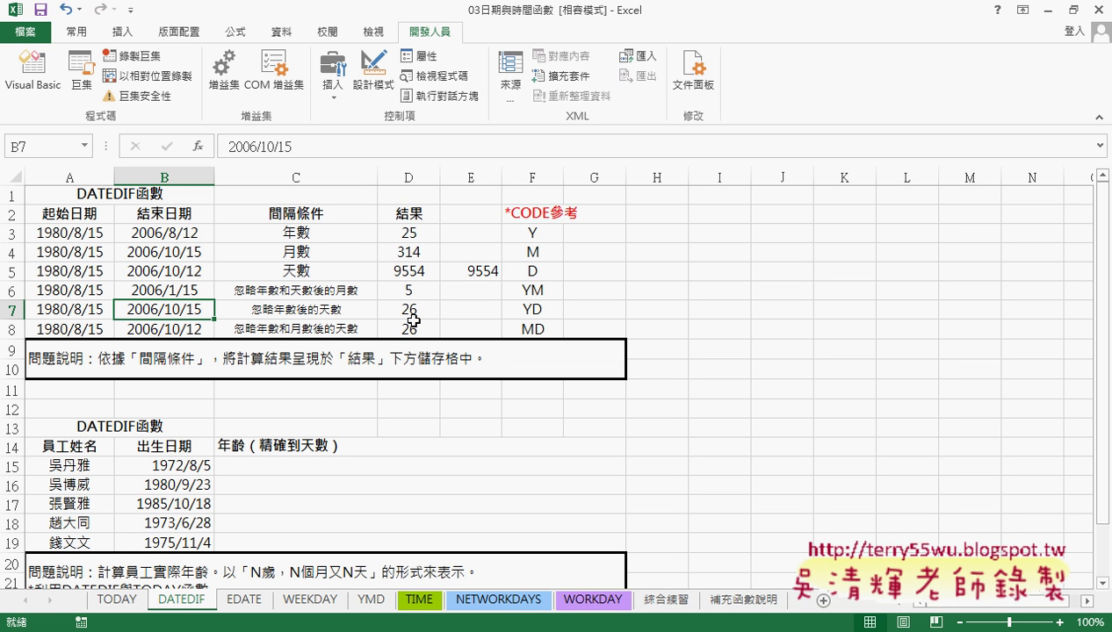
Compare the YM and YD codes in the reference list, then make D7 =DATEDIF(A7,B7,"YD"), returning 61
{"action": "left_click", "coordinate": [542, 293]}
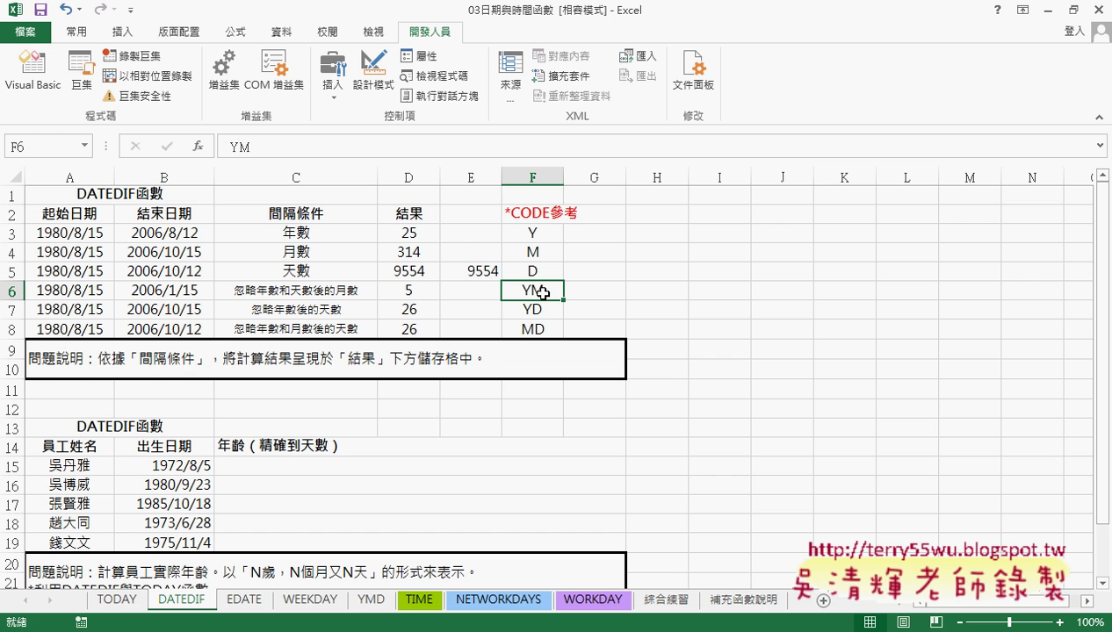
{"action": "left_click", "coordinate": [435, 291]}
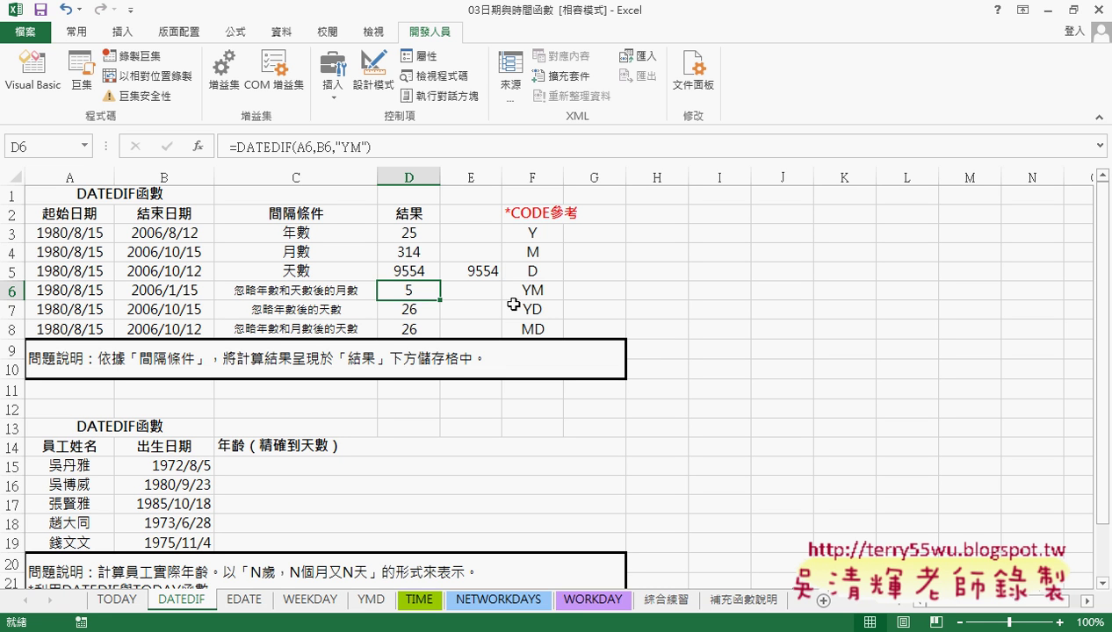
{"action": "left_click", "coordinate": [551, 309]}
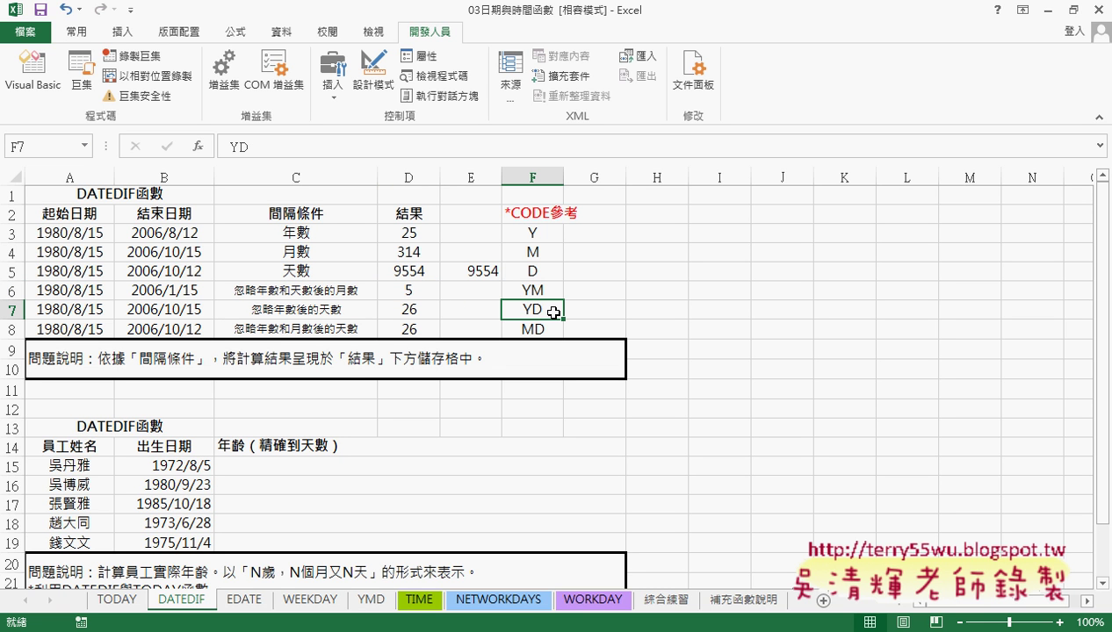
{"action": "left_click", "coordinate": [430, 313]}
{"action": "left_click", "coordinate": [349, 147]}
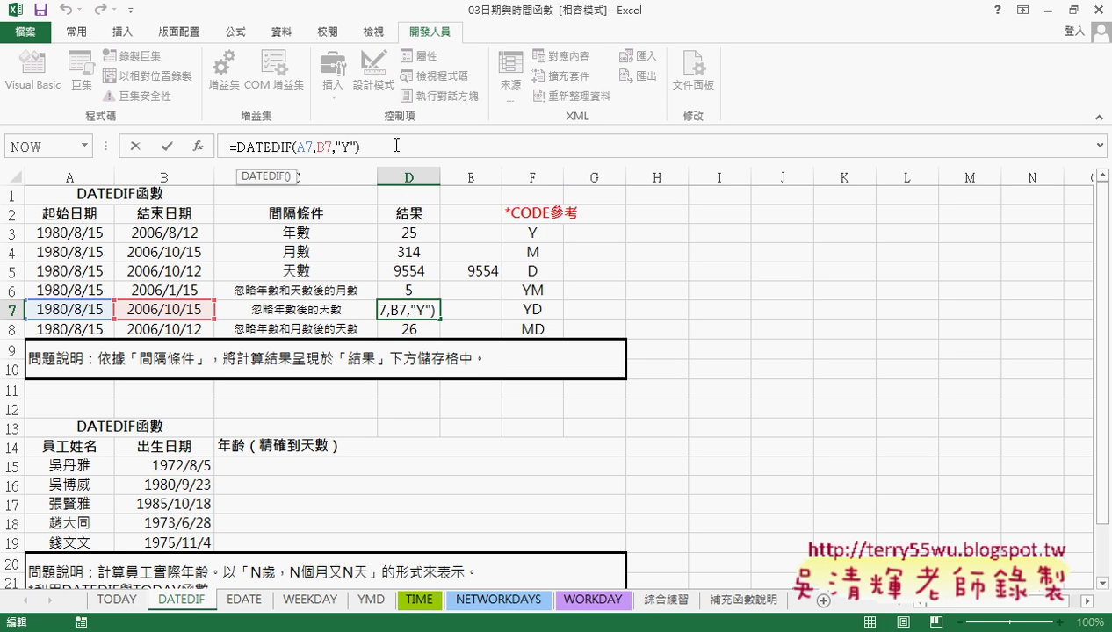
{"action": "type", "text": "D"}
{"action": "key", "text": "Return"}
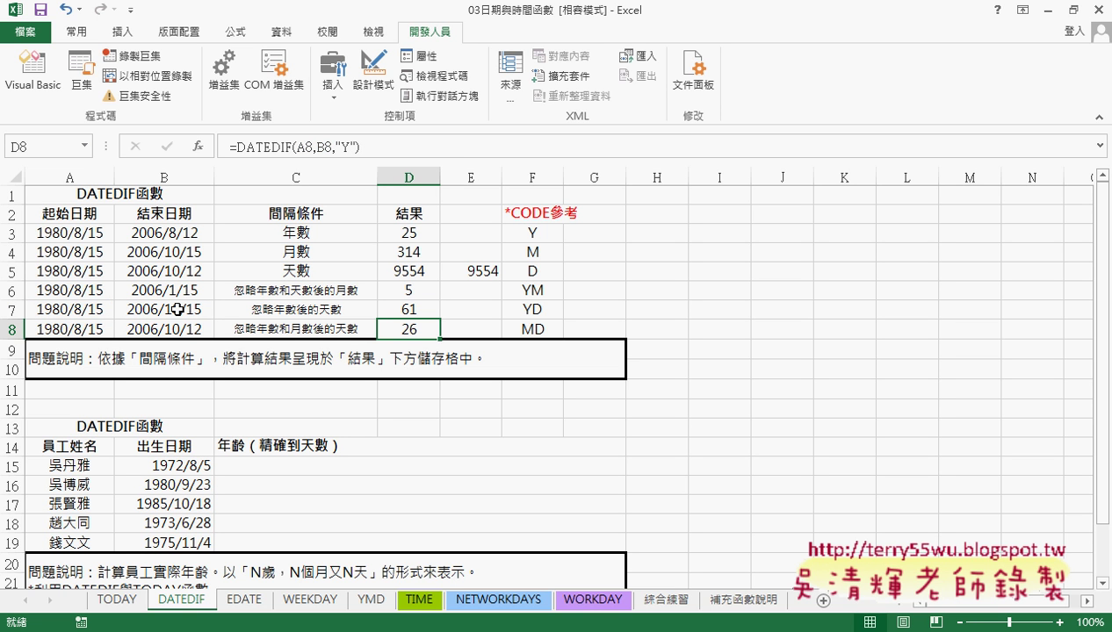
{"action": "left_click", "coordinate": [408, 310]}
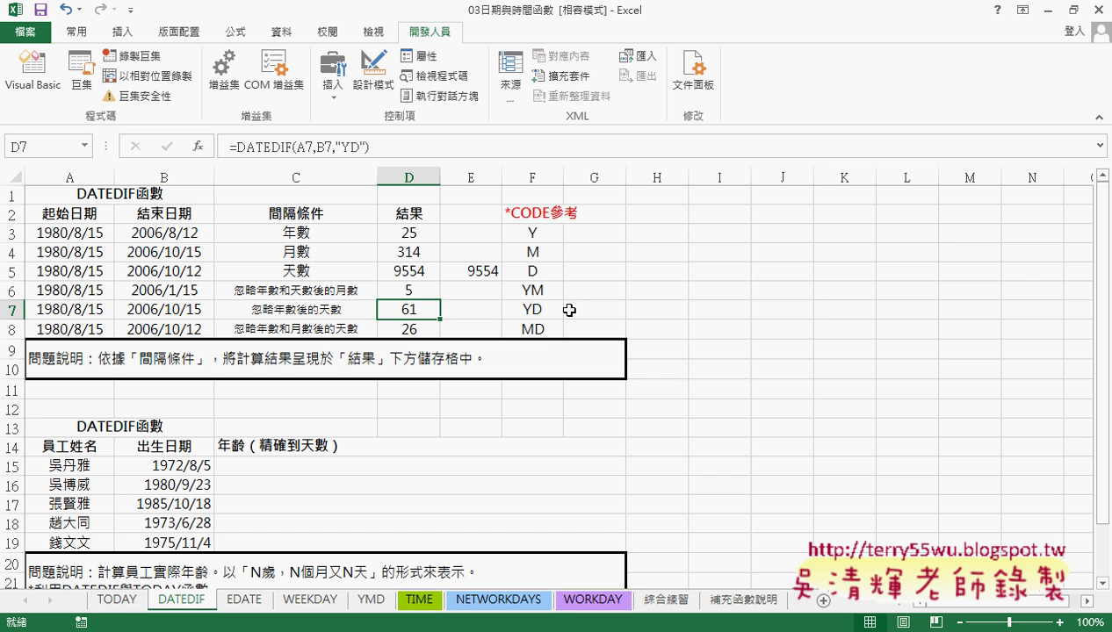
Move to D8 and mark up A8's and B8's dates to show only days count
{"action": "key", "text": "Down"}
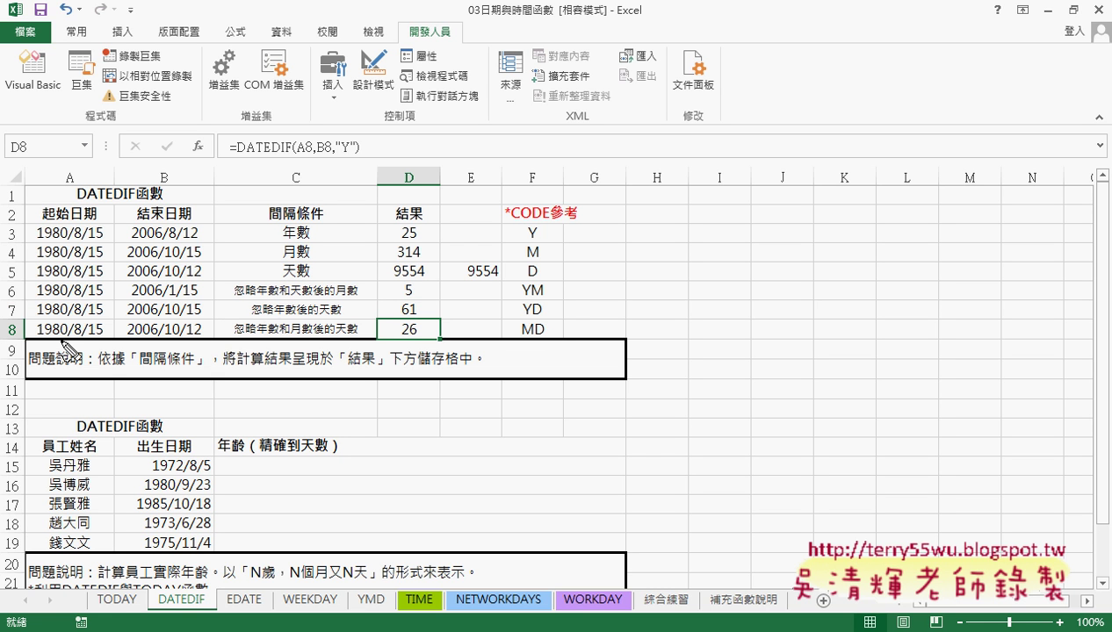
{"action": "left_click_drag", "start_coordinate": [38, 330], "coordinate": [70, 331]}
{"action": "left_click_drag", "start_coordinate": [69, 331], "coordinate": [176, 326]}
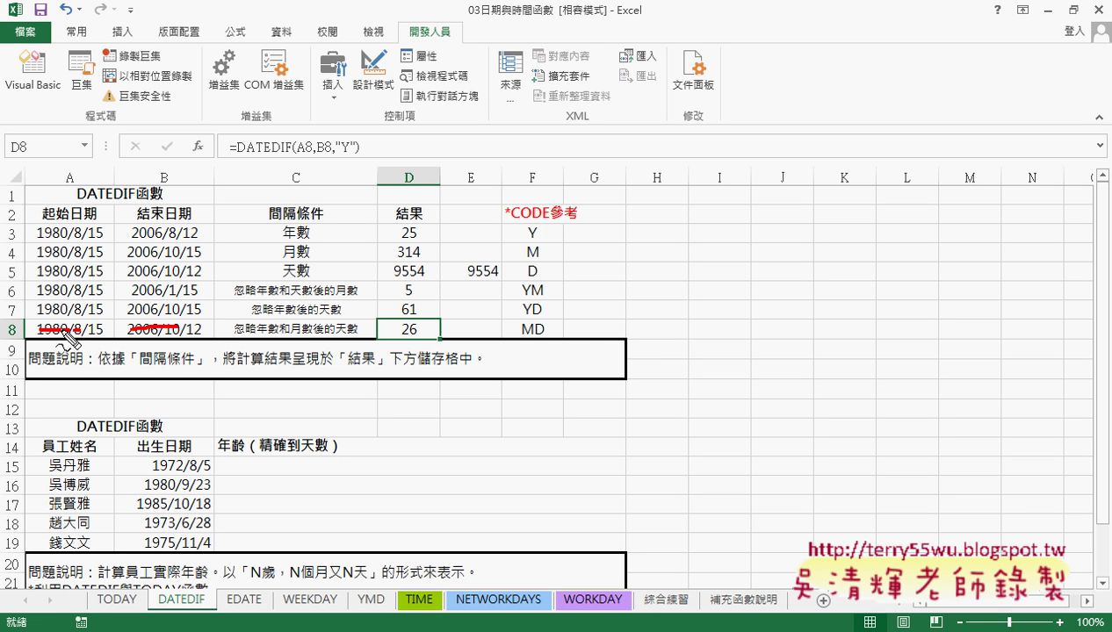
{"action": "left_click_drag", "start_coordinate": [96, 320], "coordinate": [110, 341]}
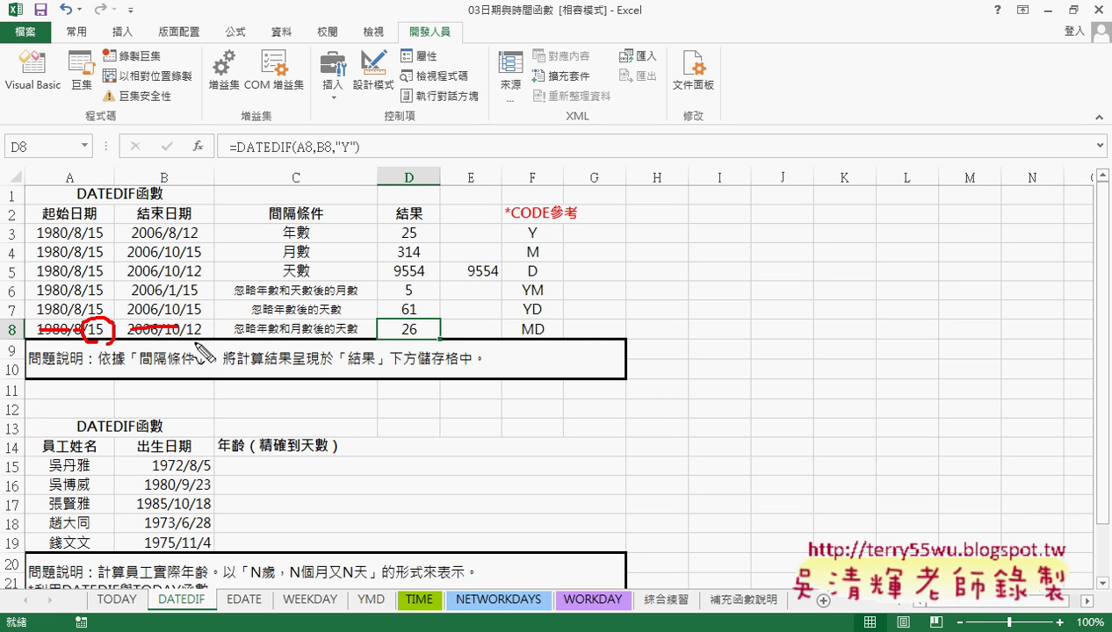
{"action": "left_click_drag", "start_coordinate": [191, 318], "coordinate": [198, 344]}
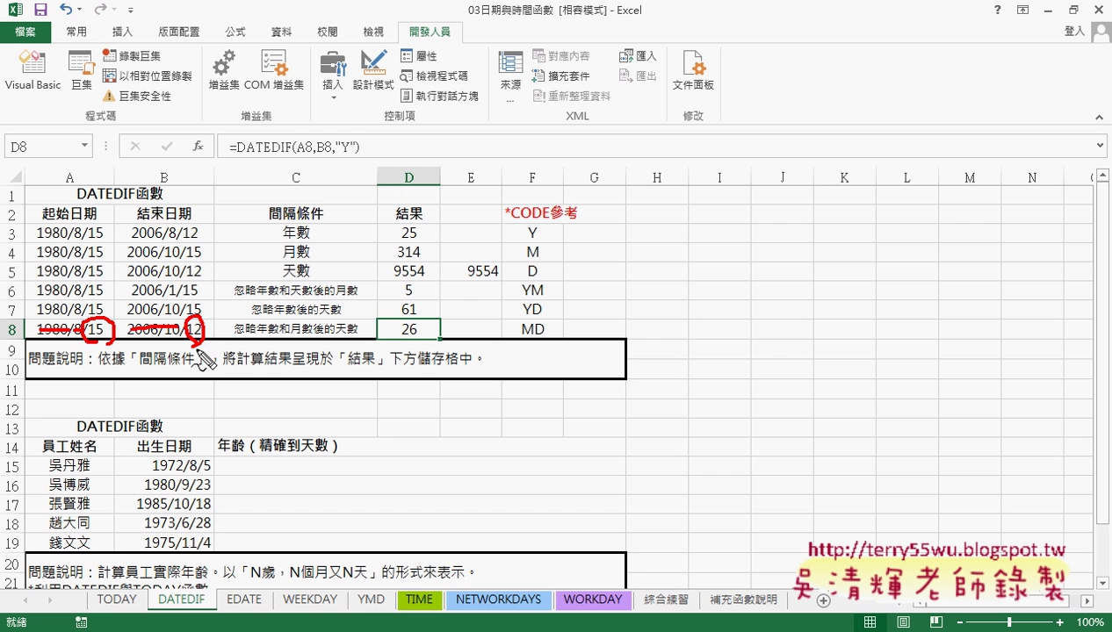
{"action": "key", "text": "Escape"}
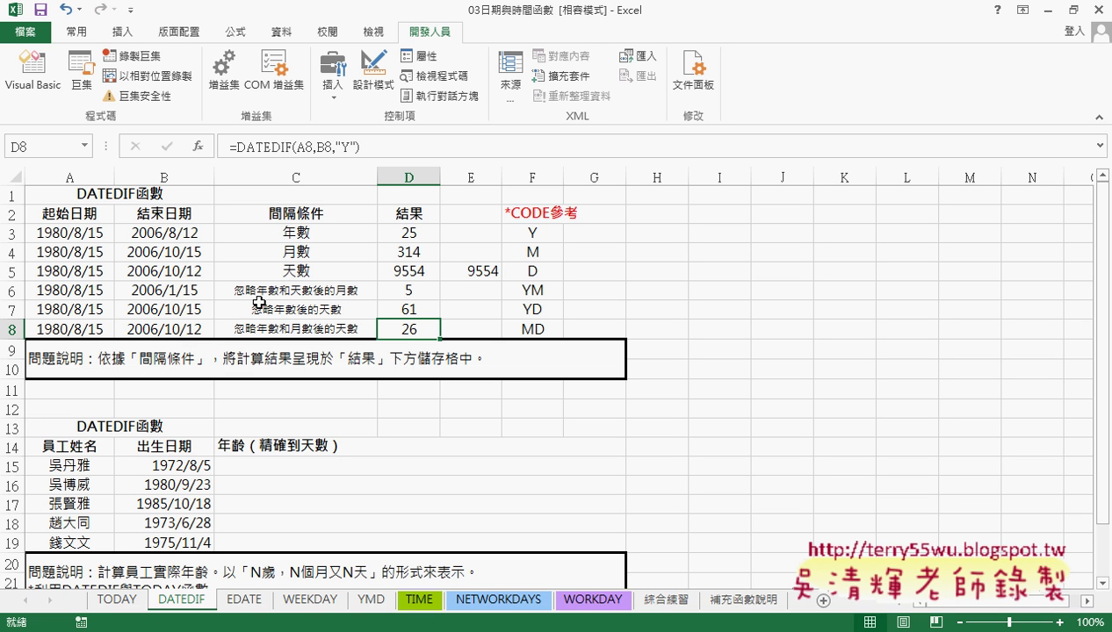
Replace "Y" with "MD" in D8's formula, giving 27 days
{"action": "double_click", "coordinate": [346, 148]}
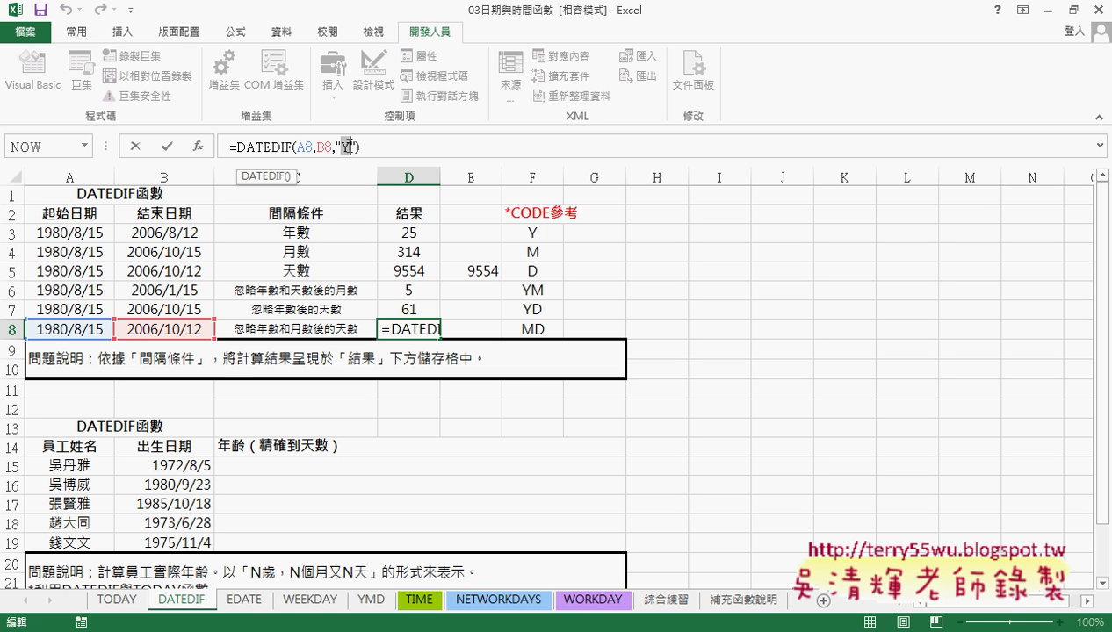
{"action": "type", "text": "MD"}
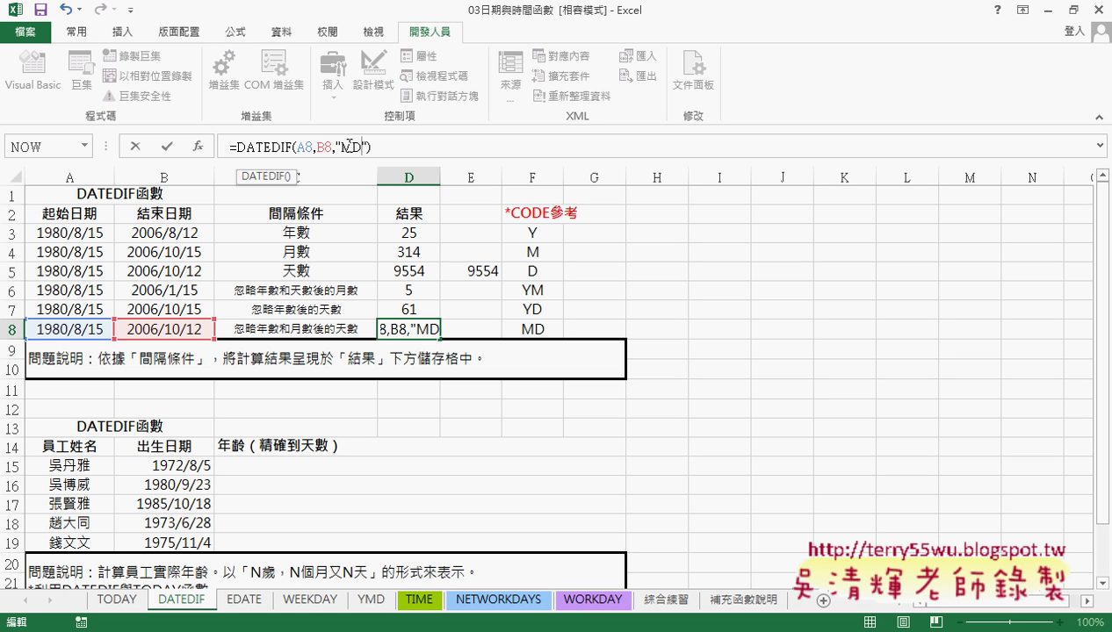
{"action": "key", "text": "Return"}
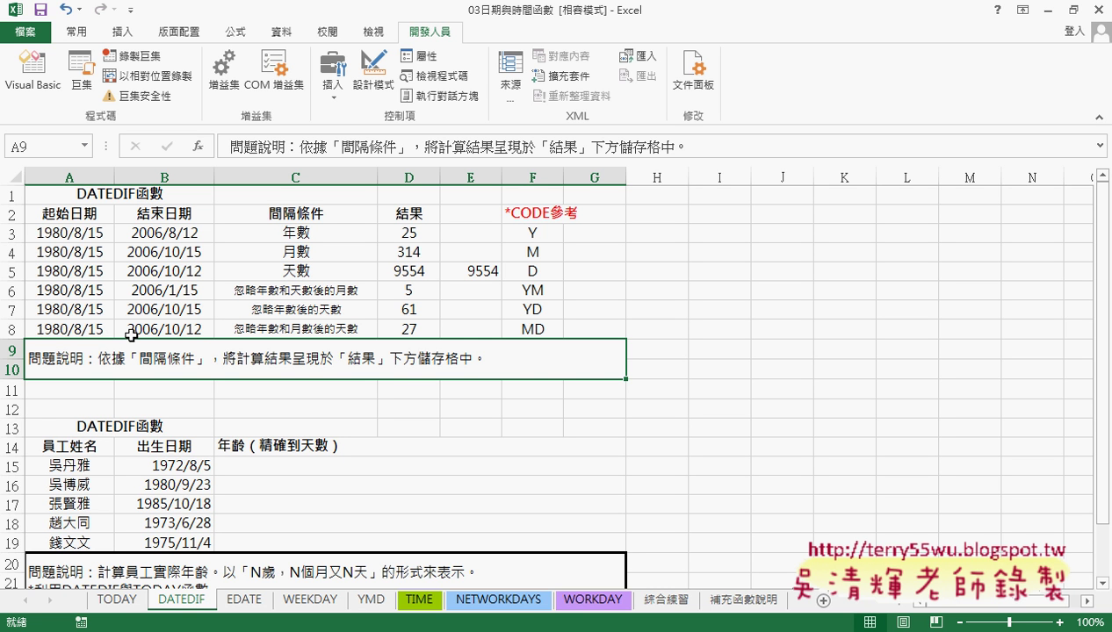
Circle the start day 15 in A8 and the end day 12 in B8, then clear the marks
{"action": "left_click_drag", "start_coordinate": [103, 317], "coordinate": [99, 320]}
{"action": "left_click_drag", "start_coordinate": [184, 323], "coordinate": [204, 343]}
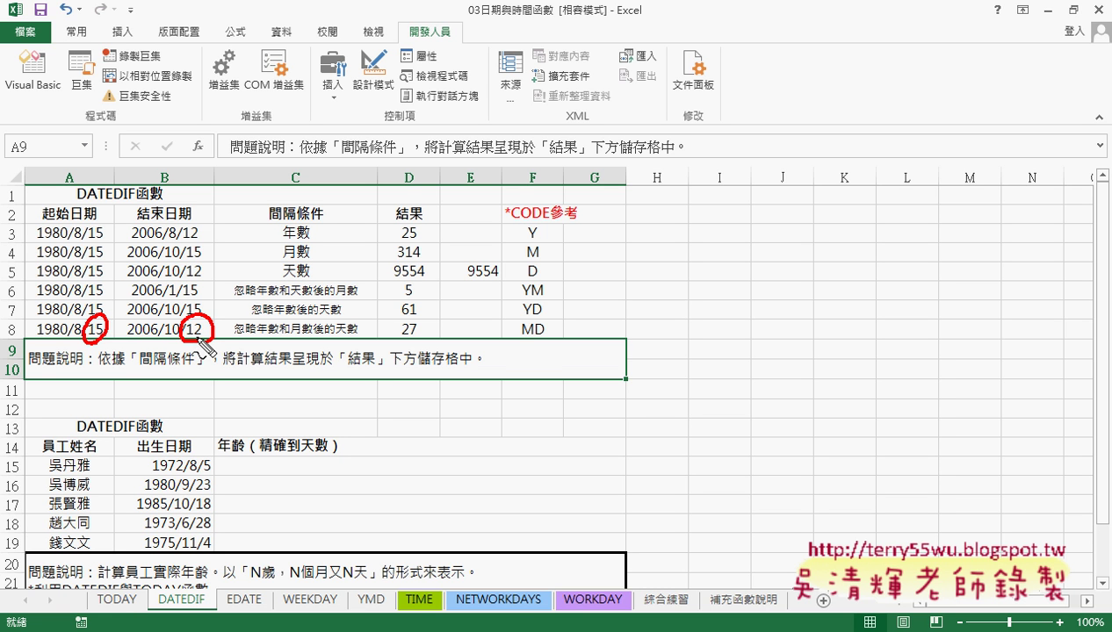
{"action": "key", "text": "Escape"}
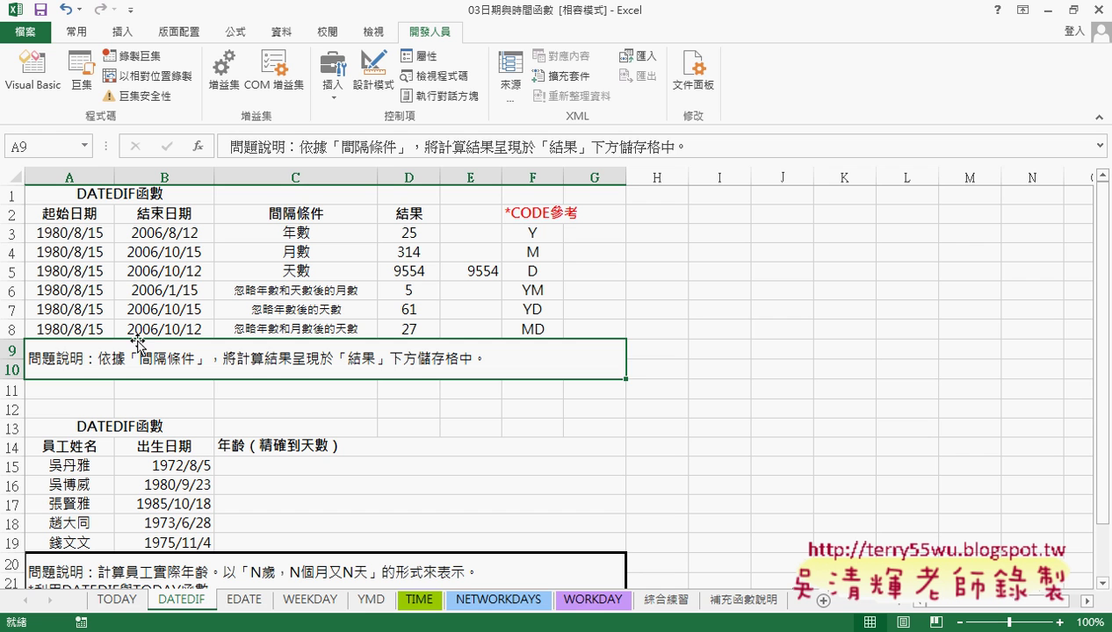
Change B8's end date to 2006/10/18 so the MD result in D8 drops to 3
{"action": "double_click", "coordinate": [195, 327]}
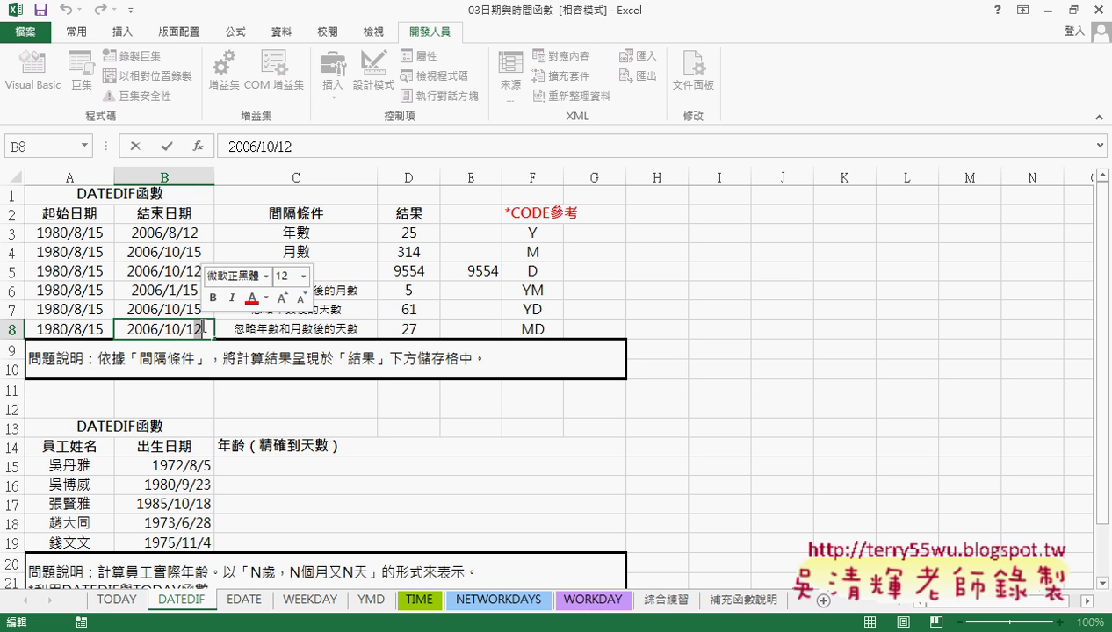
{"action": "key", "text": "BackSpace"}
{"action": "type", "text": "8"}
{"action": "key", "text": "Return"}
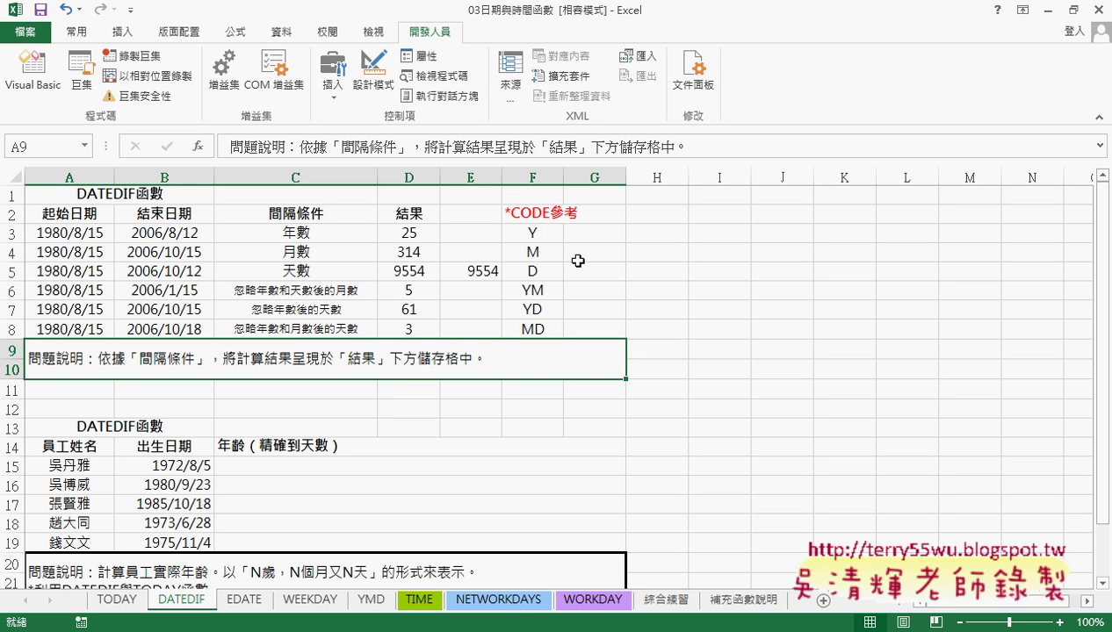
{"action": "left_click_drag", "start_coordinate": [529, 239], "coordinate": [532, 325]}
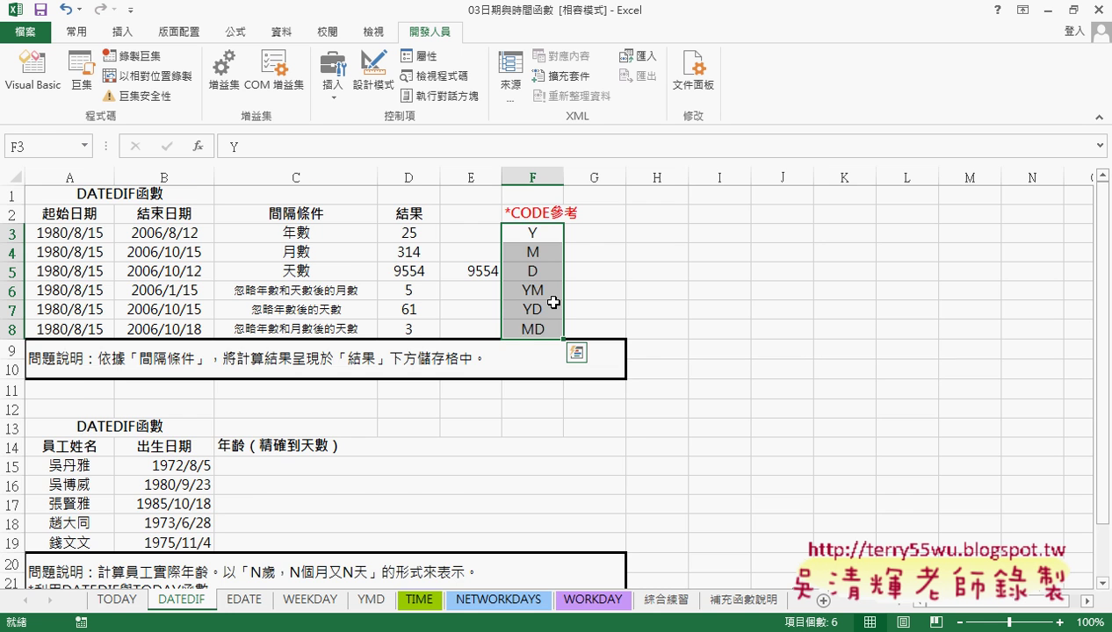
Circle the YD and MD codes in F7:F8 and link them to the age task's 「N歲，N個月又N天」 format
{"action": "scroll", "coordinate": [607, 326], "scroll_direction": "down", "scroll_amount": 2}
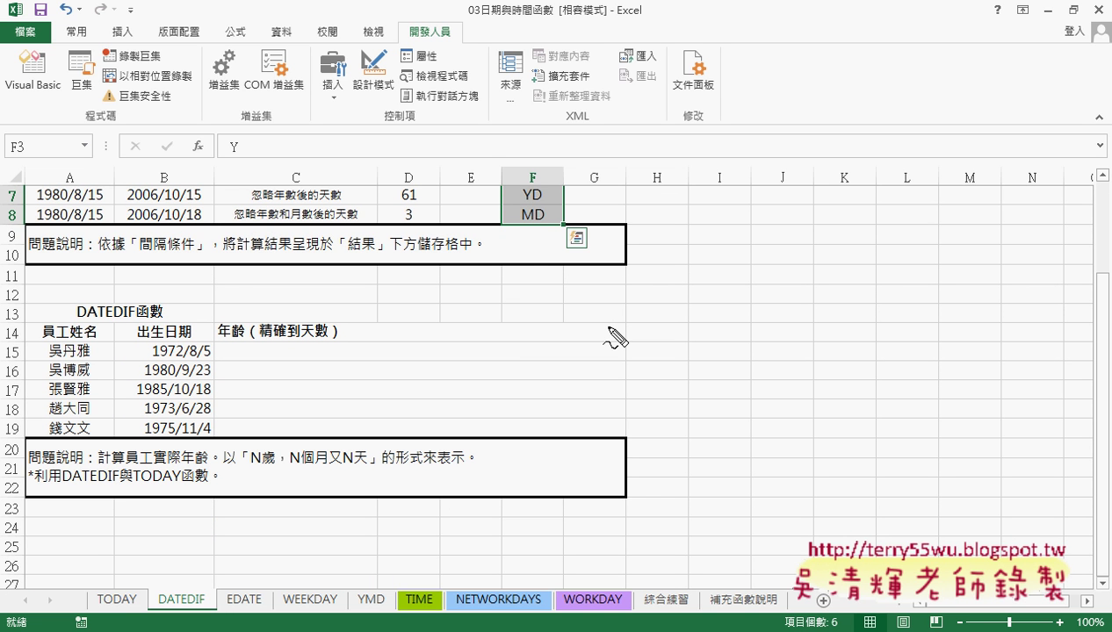
{"action": "mouse_move", "coordinate": [536, 244]}
{"action": "left_mouse_down"}
{"action": "mouse_move", "coordinate": [517, 276]}
{"action": "mouse_move", "coordinate": [409, 322]}
{"action": "mouse_move", "coordinate": [432, 326]}
{"action": "left_mouse_up"}
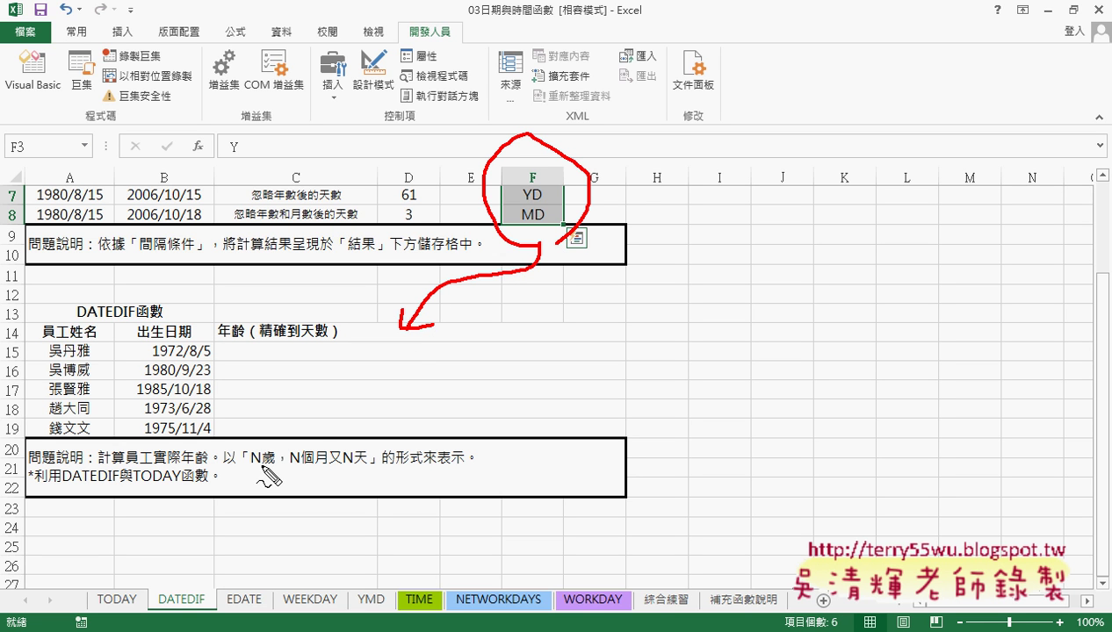
{"action": "left_click_drag", "start_coordinate": [254, 469], "coordinate": [366, 468]}
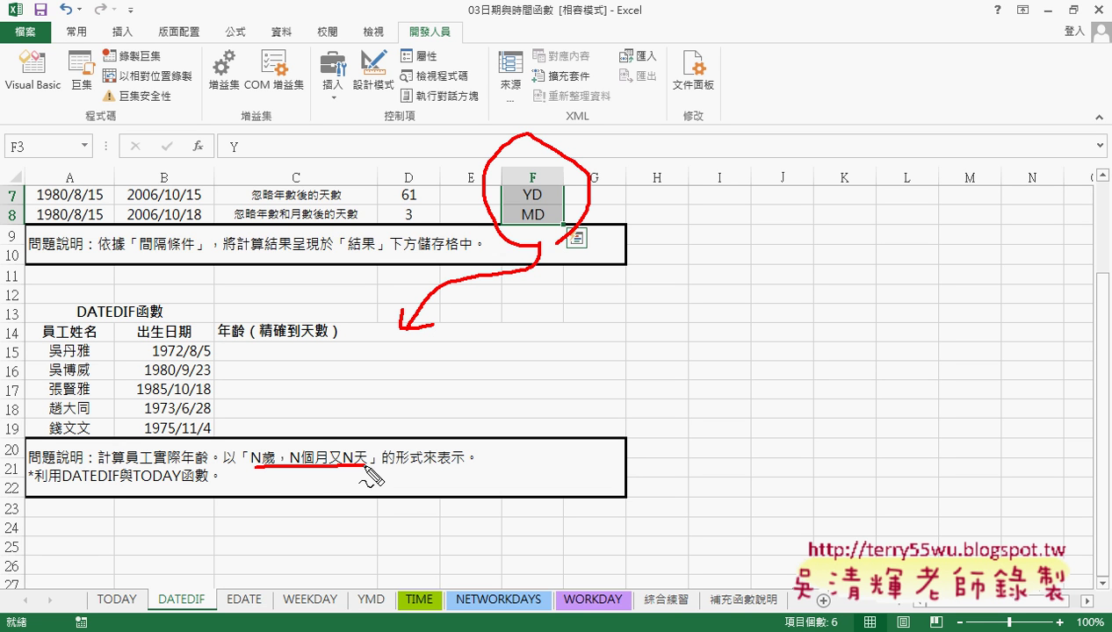